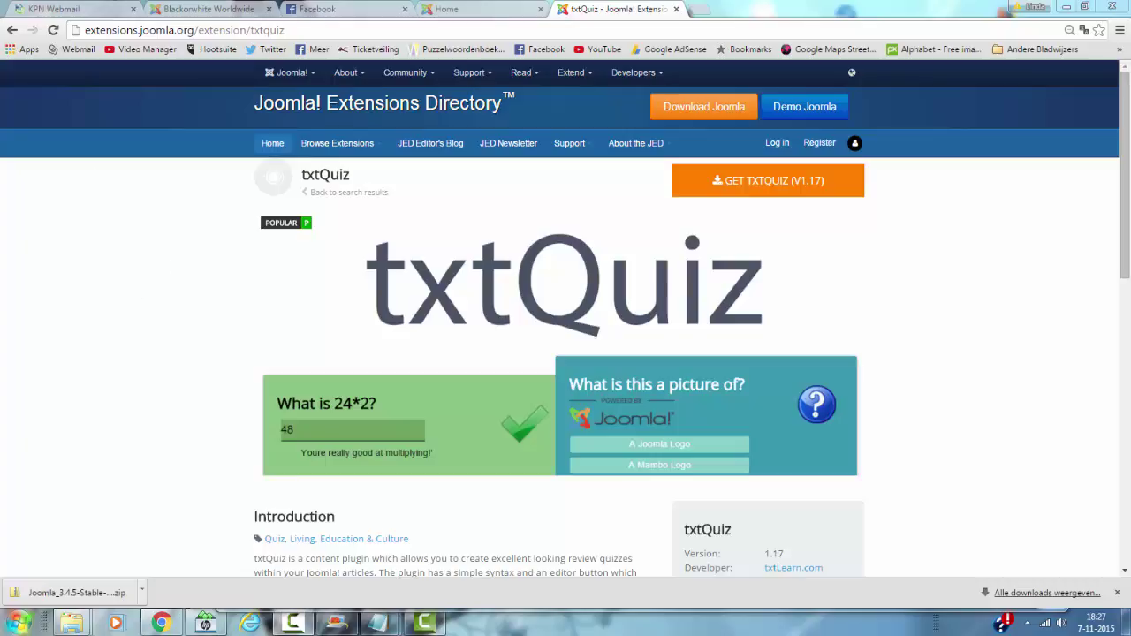
Switch to the Blackorwhite site administration and open the Content - txtQuiz plugin's settings from the plugin list
left_click(206, 8)
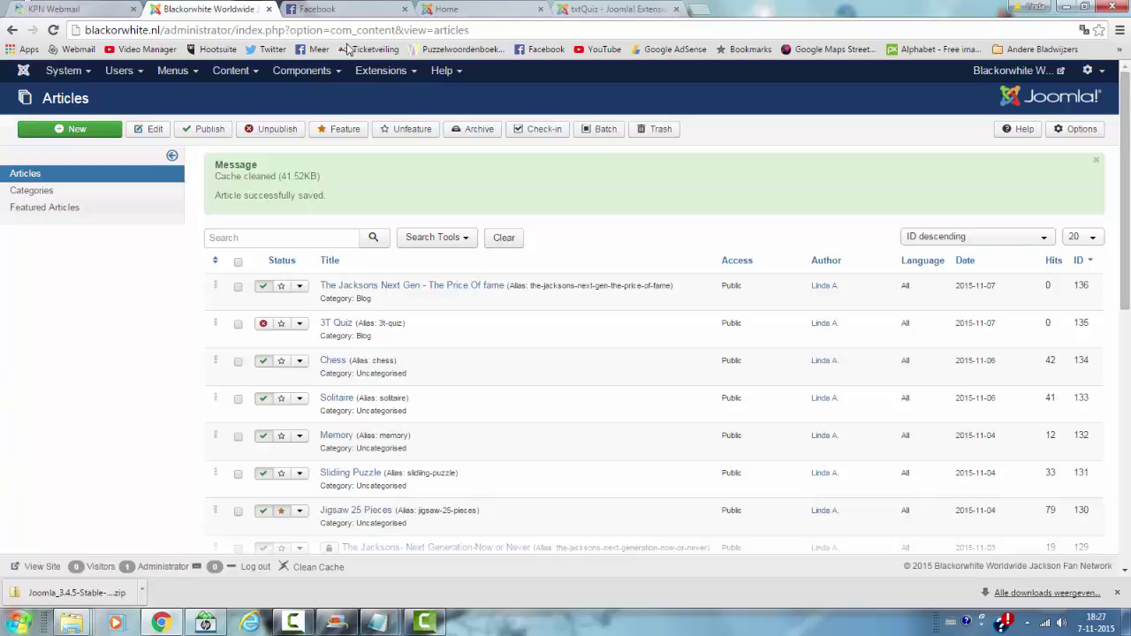
mouse_move(369, 78)
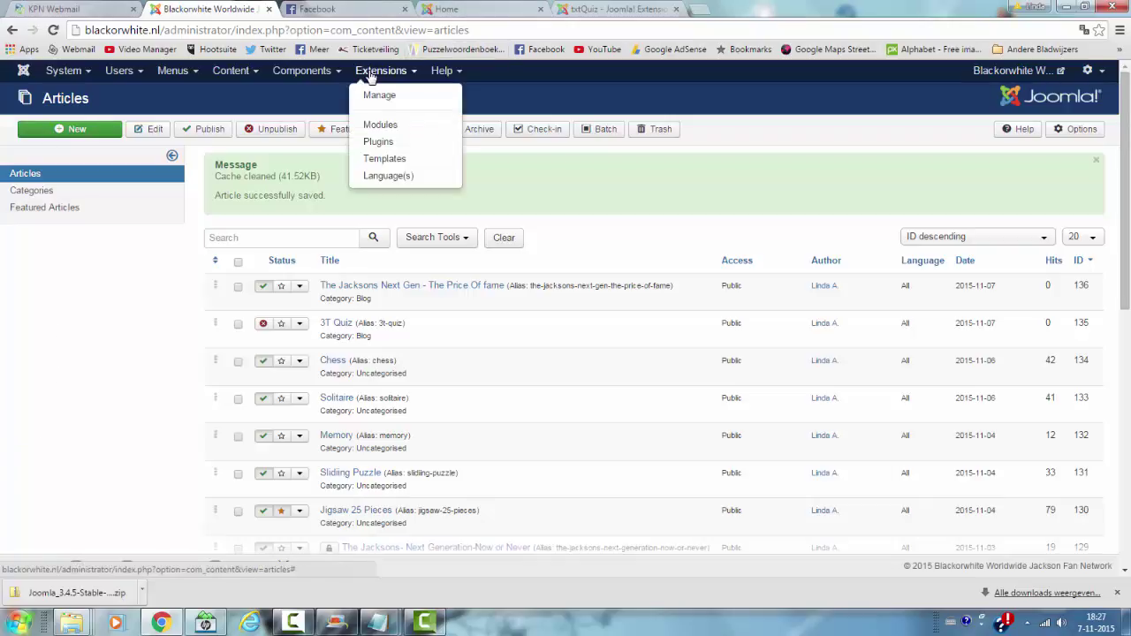
left_click(389, 143)
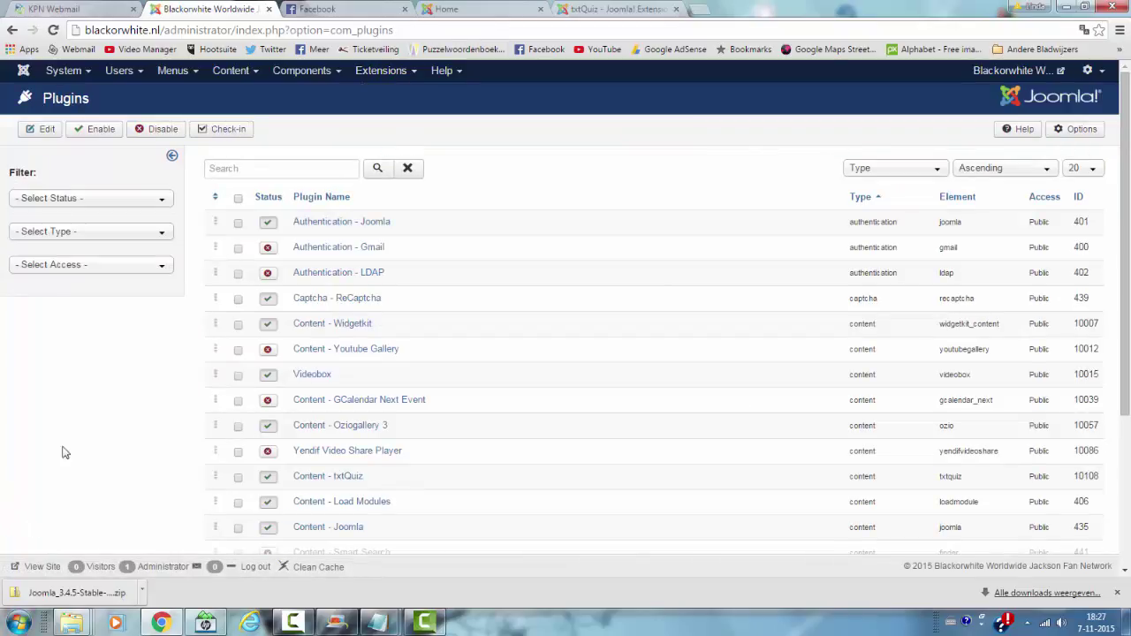
scroll(225, 352, "down", 1)
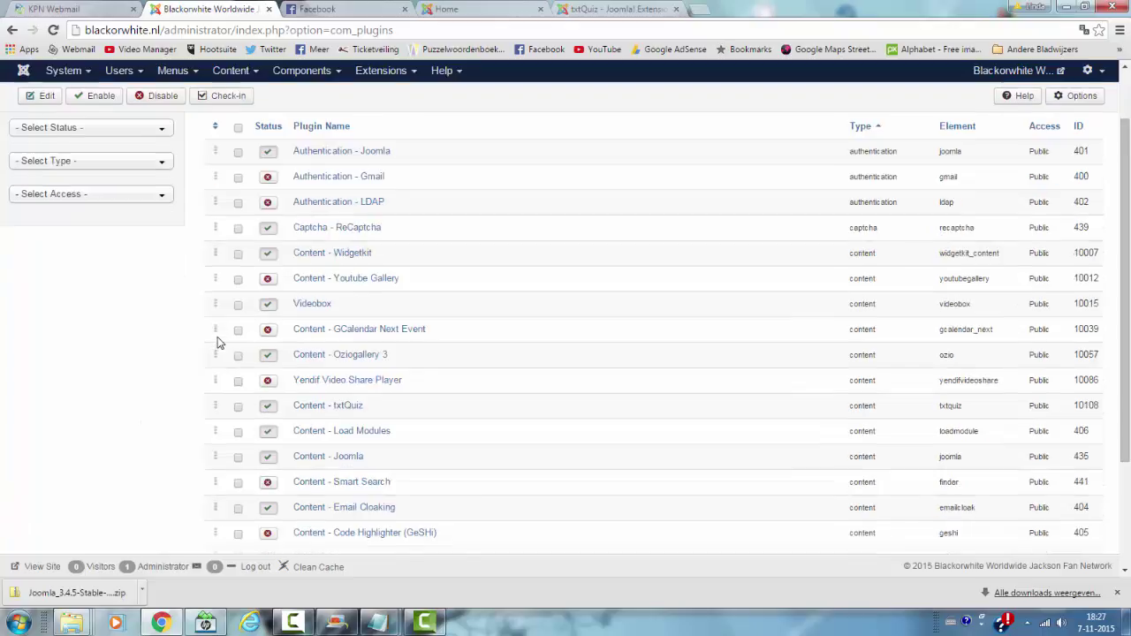
left_click(354, 407)
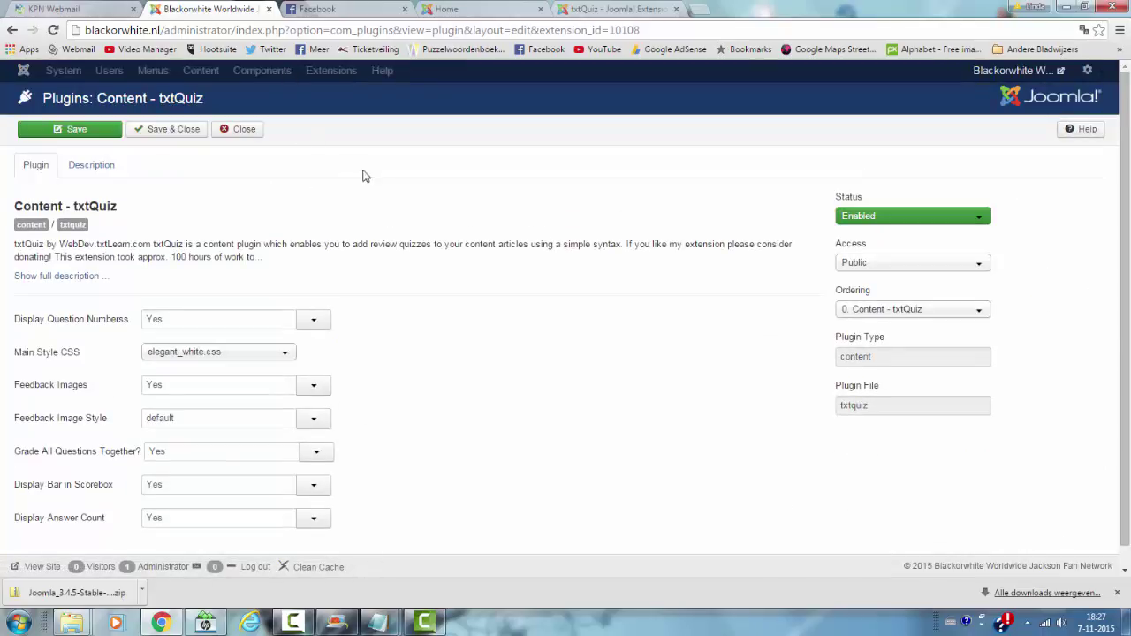
Examine the txtQuiz plugin options, including the choices for question numbers and feedback image style
scroll(433, 89, "down", 1)
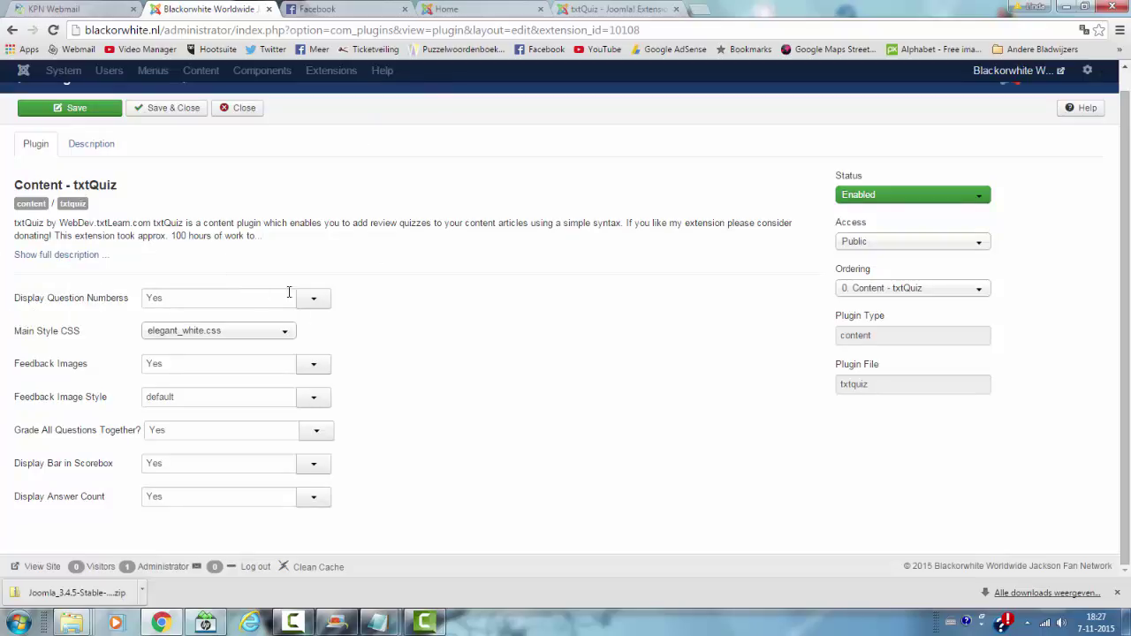
left_click(315, 300)
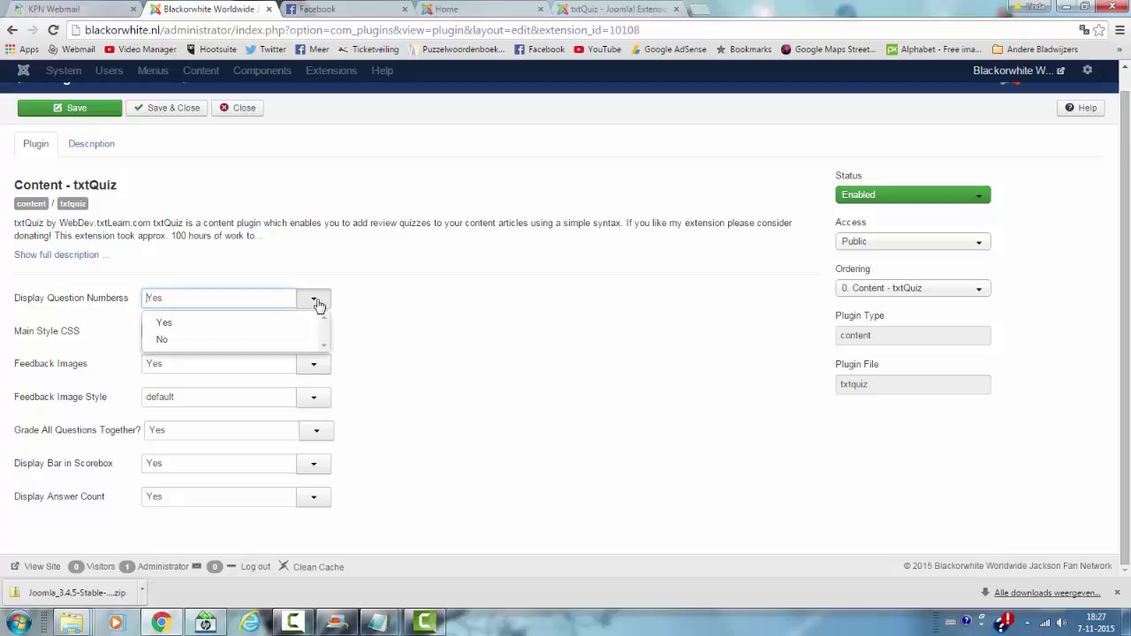
left_click(315, 299)
left_click(316, 300)
left_click(190, 237)
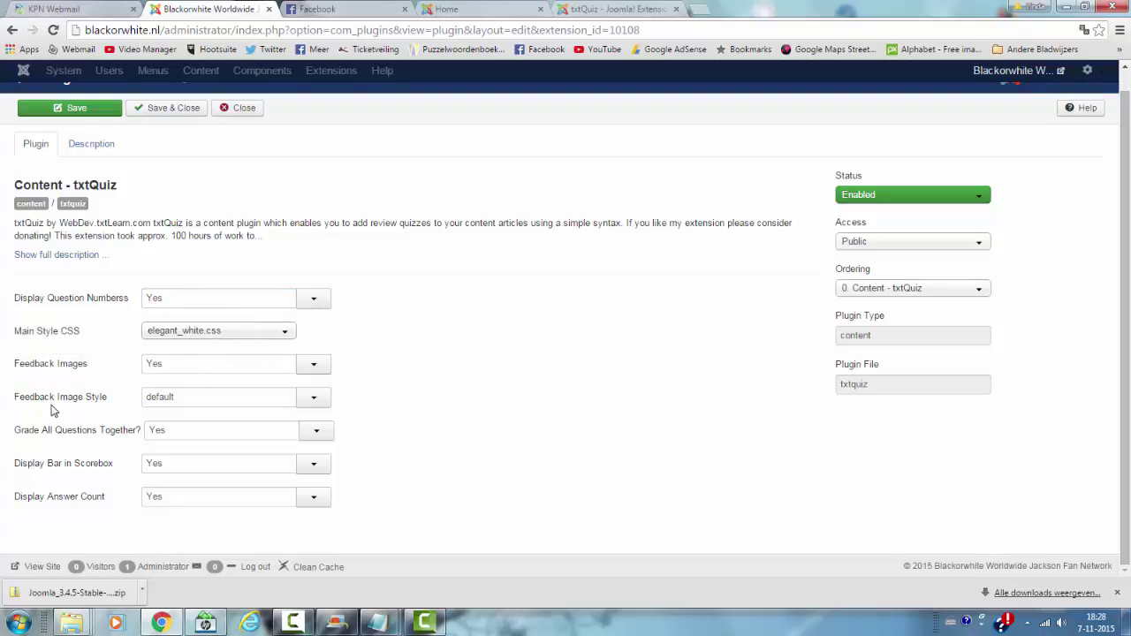
left_click(307, 403)
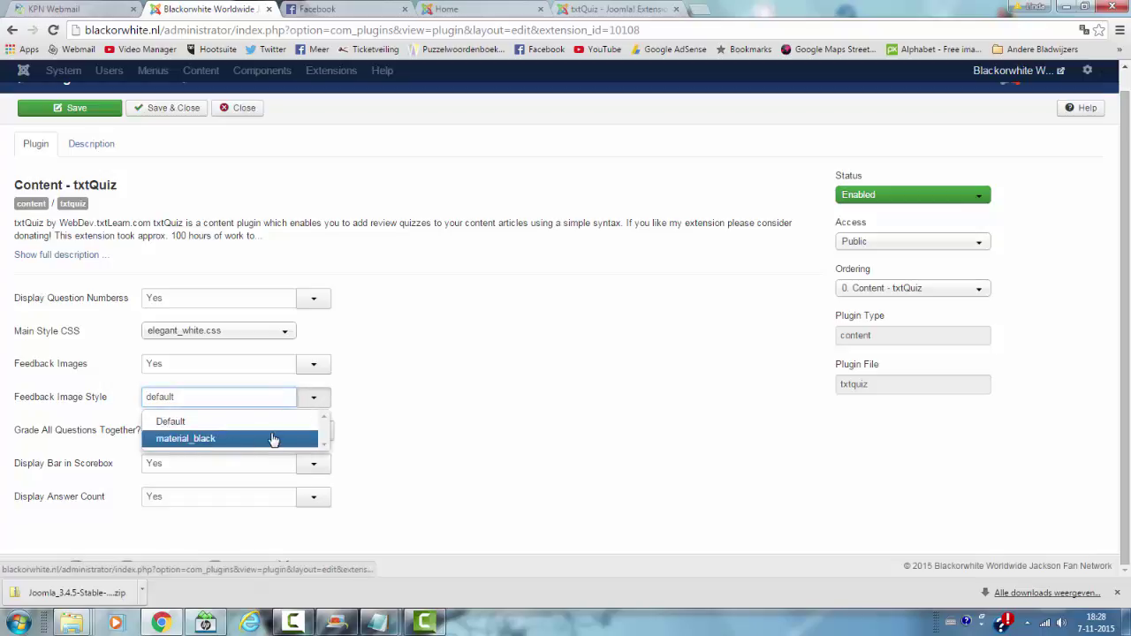
left_click(115, 435)
mouse_move(97, 442)
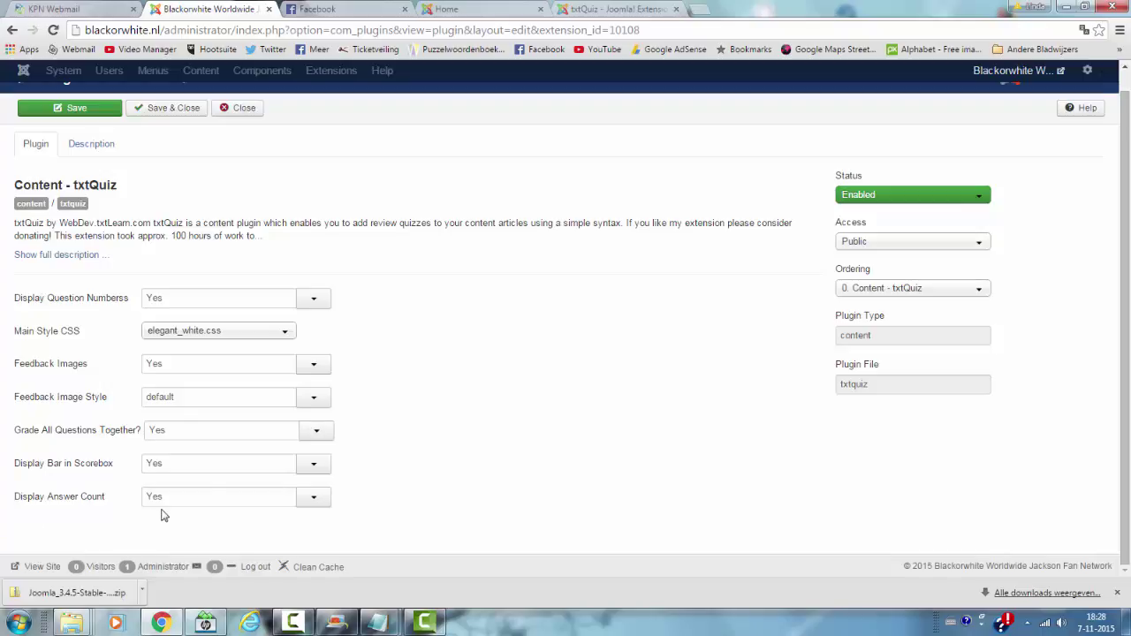
mouse_move(81, 506)
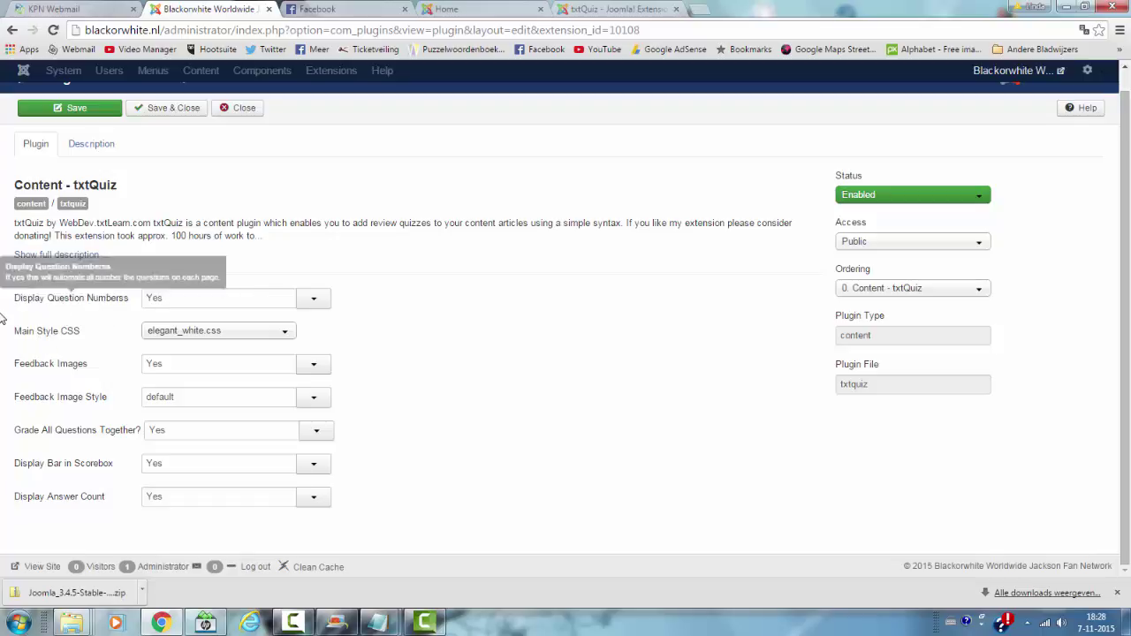
Turn off the display of question numbers by setting it to No and save the plugin
left_click(300, 299)
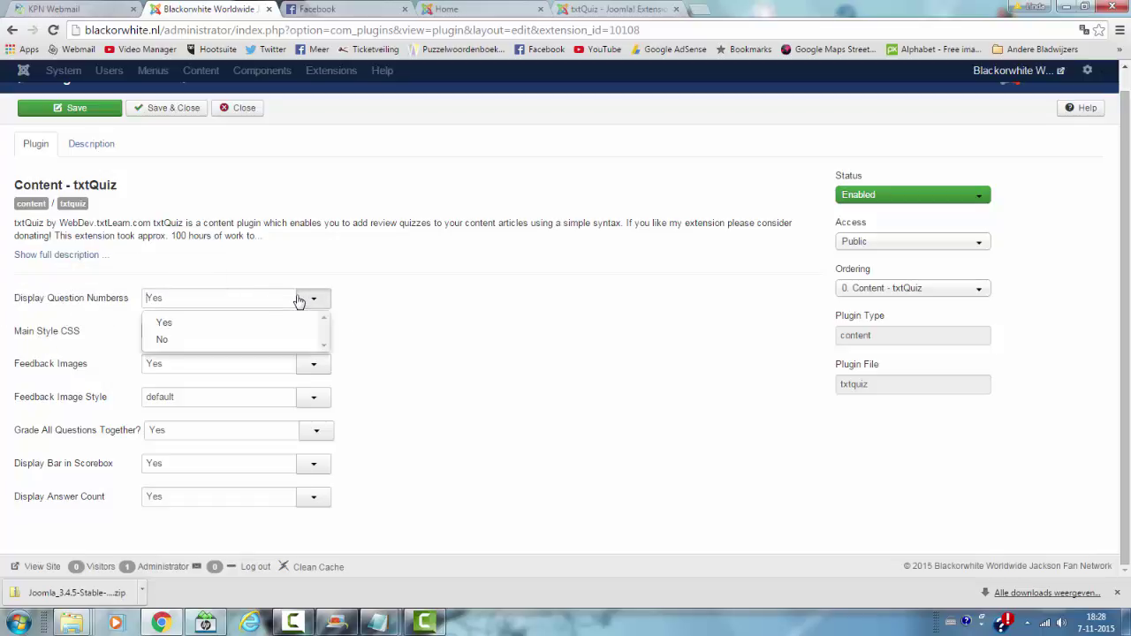
left_click(206, 340)
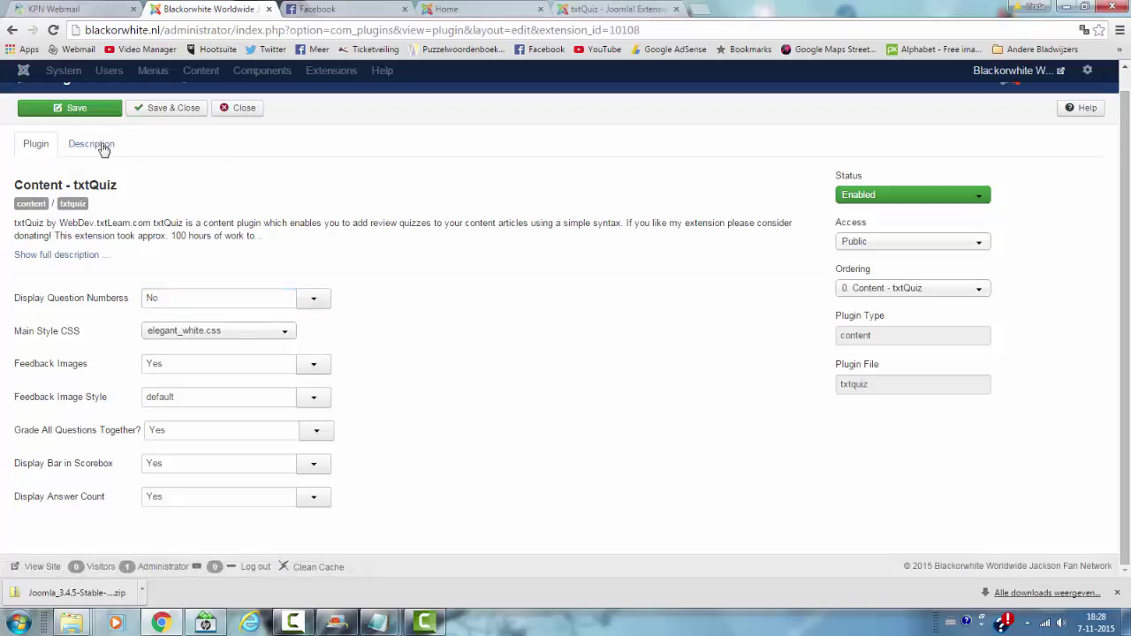
left_click(97, 116)
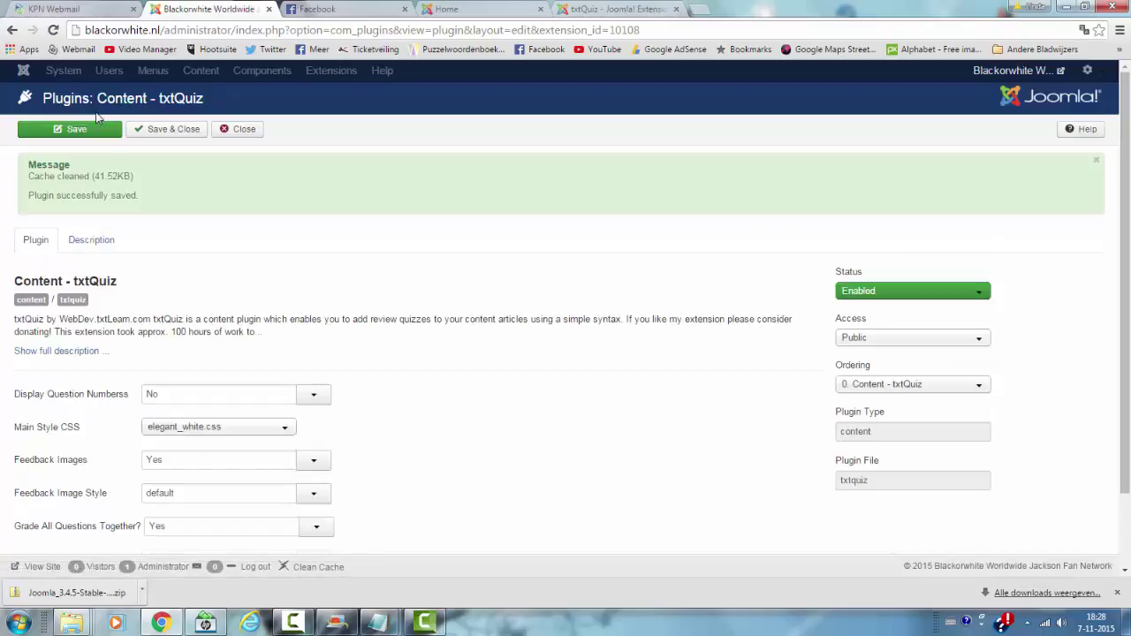
Read the txtQuiz plugin's description, focusing on the sample multiple choice question syntax
left_click(91, 240)
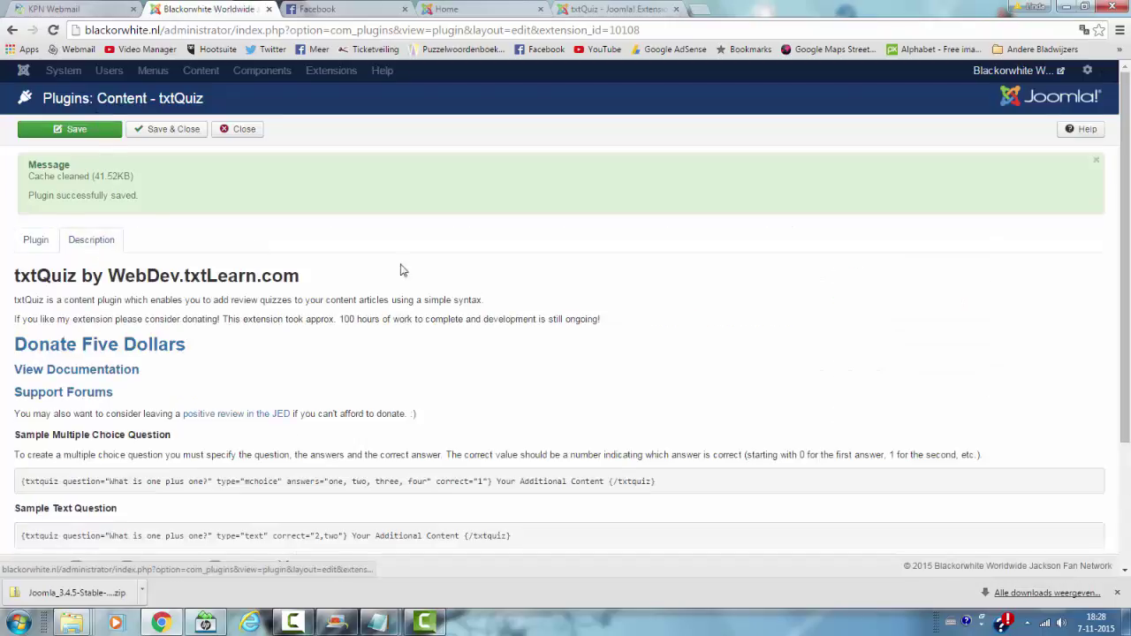
scroll(512, 233, "down", 1)
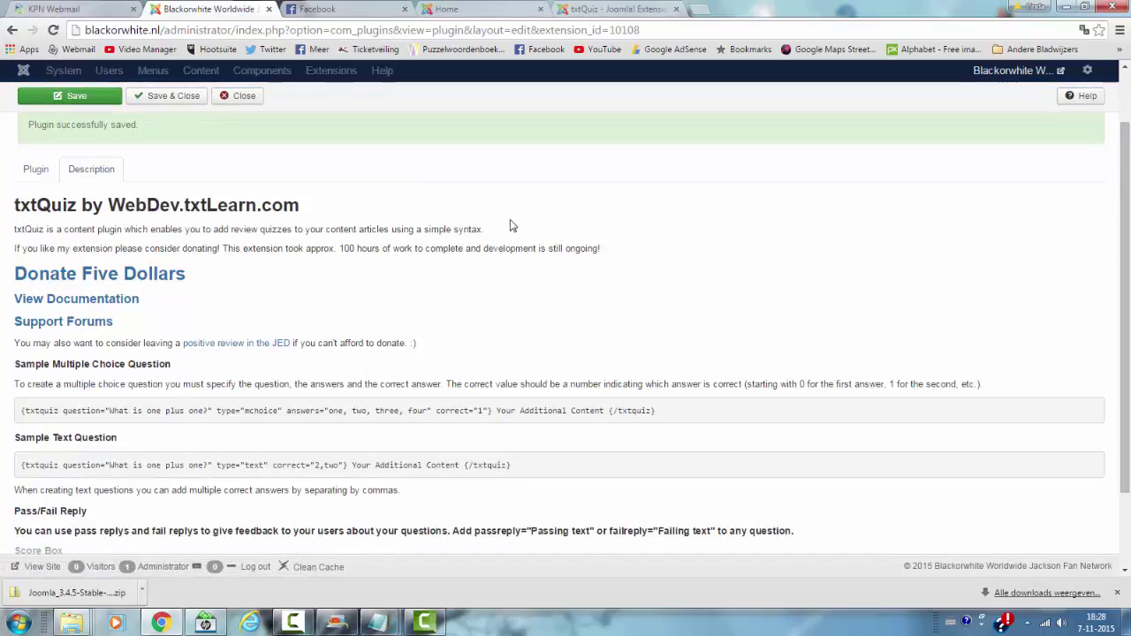
scroll(447, 283, "down", 1)
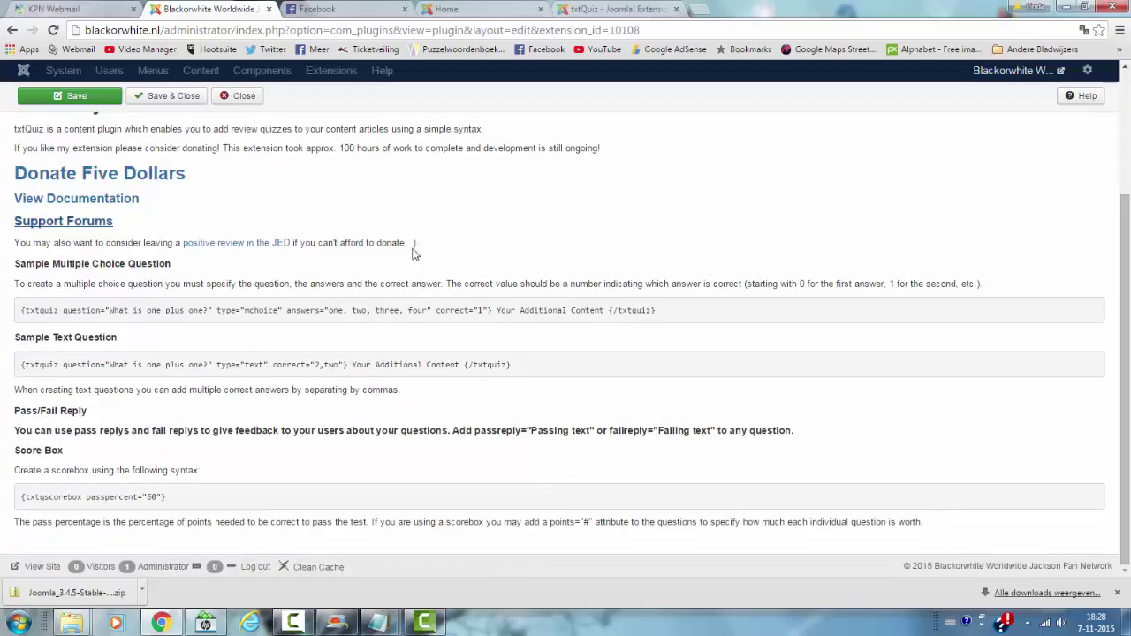
left_click_drag(660, 312, 2, 300)
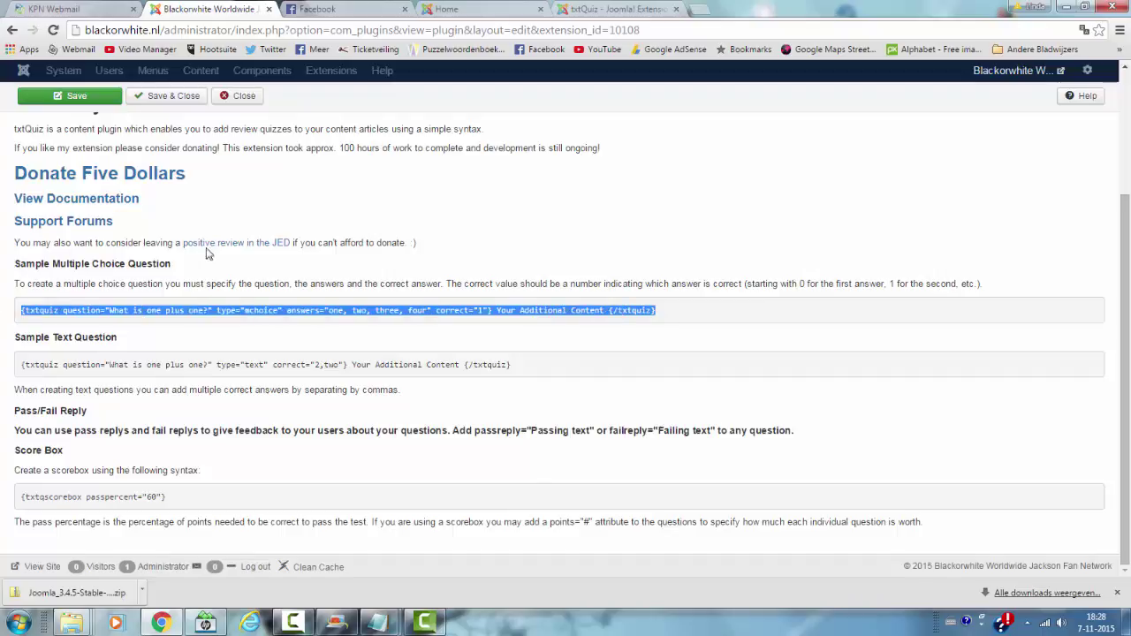
left_click(776, 276)
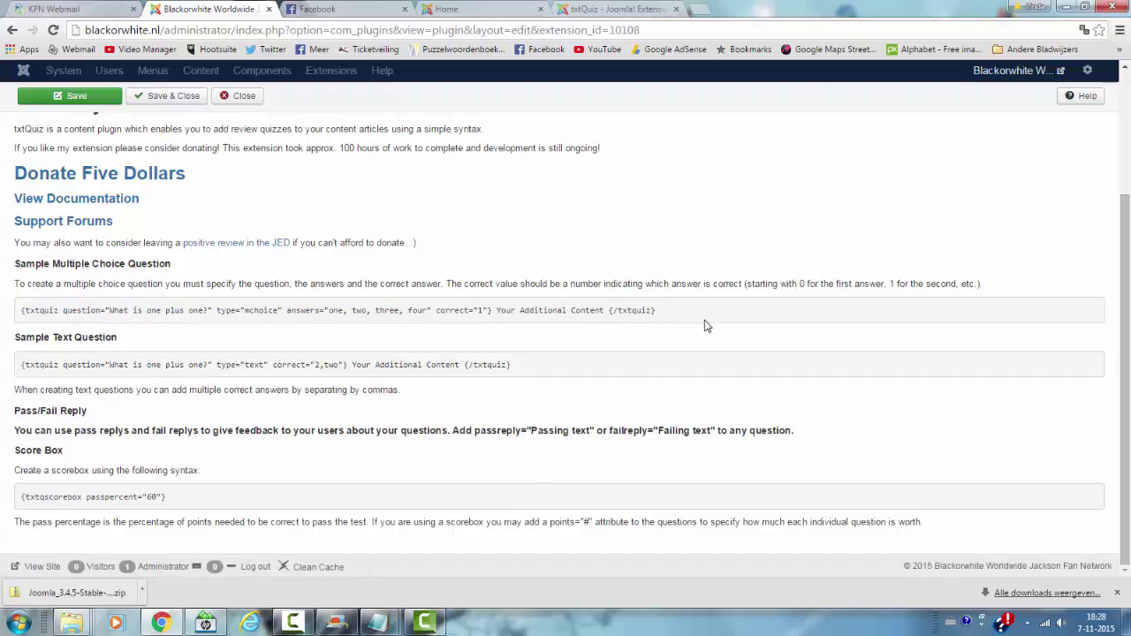
left_click_drag(704, 320, 2, 314)
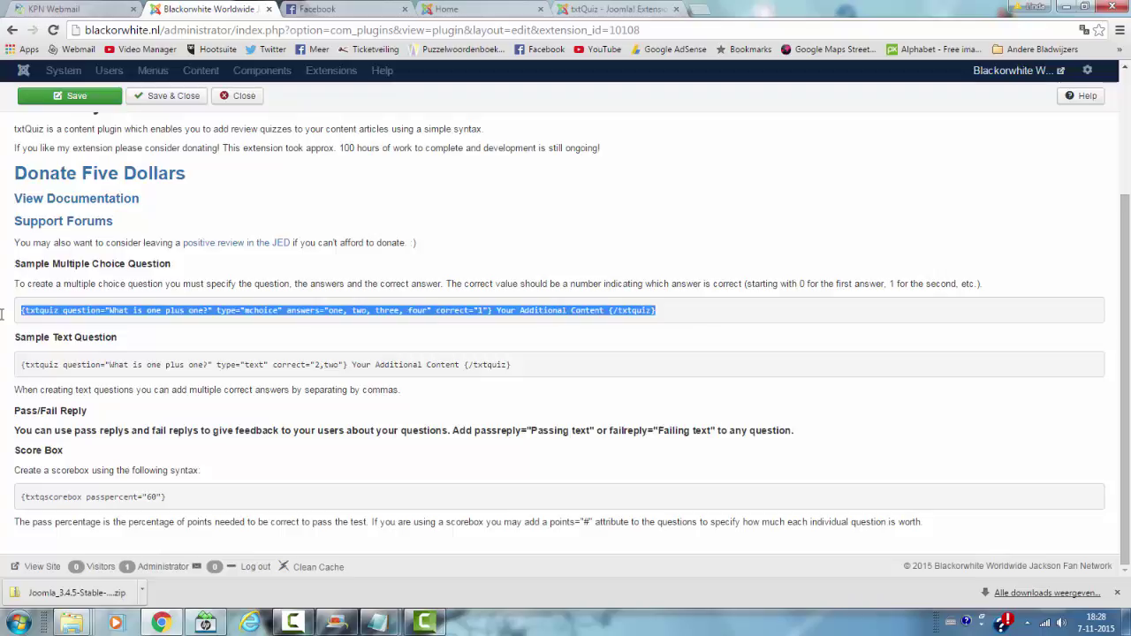
left_click(652, 343)
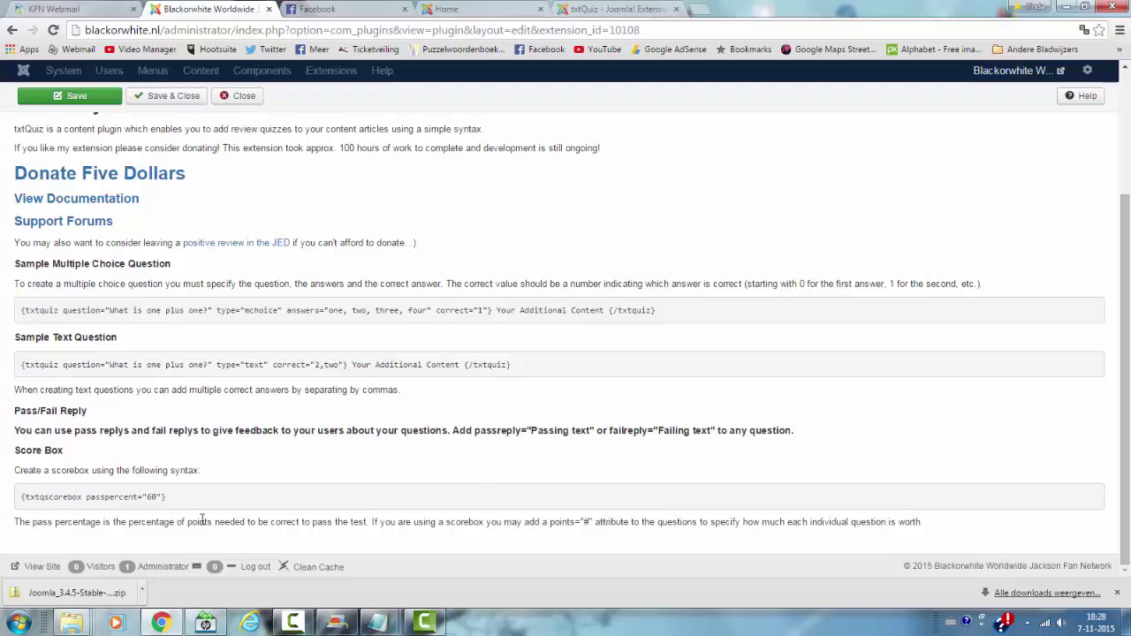
Copy the sample syntax text from the multiple choice question through the score box, and check the quiz notes in Notepad
left_click_drag(234, 521, 4, 265)
right_click(73, 306)
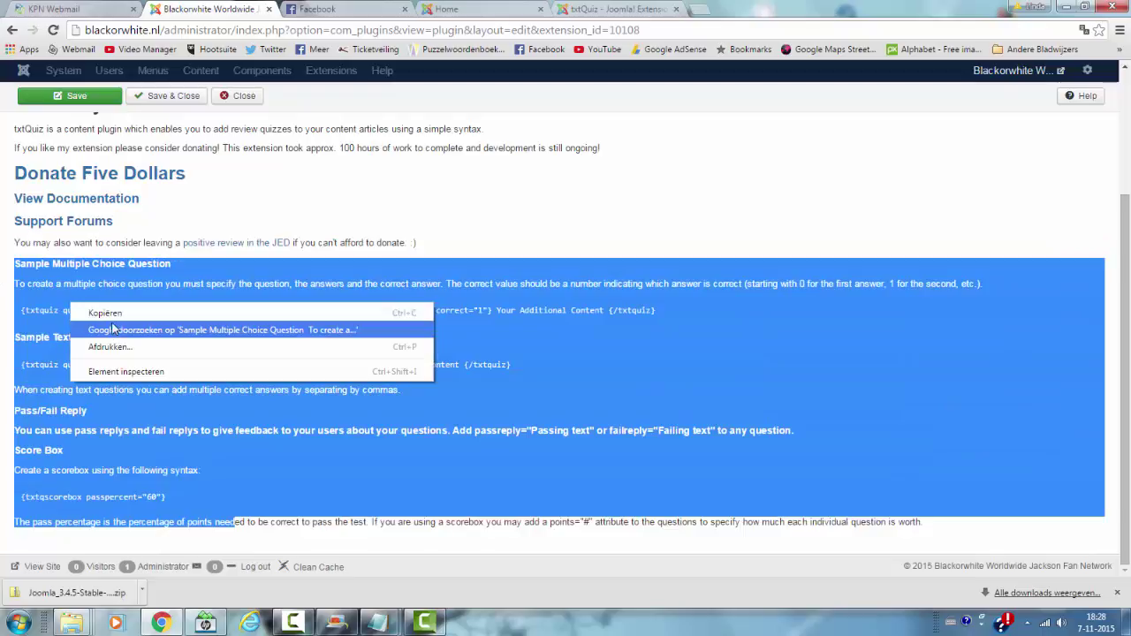
left_click(105, 313)
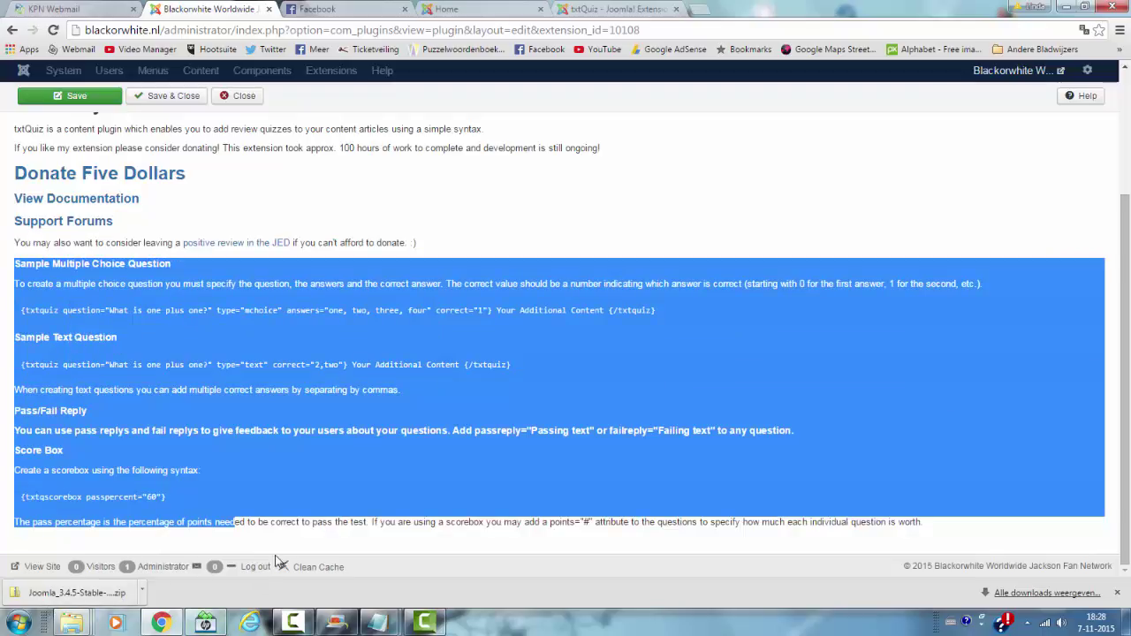
left_click(378, 624)
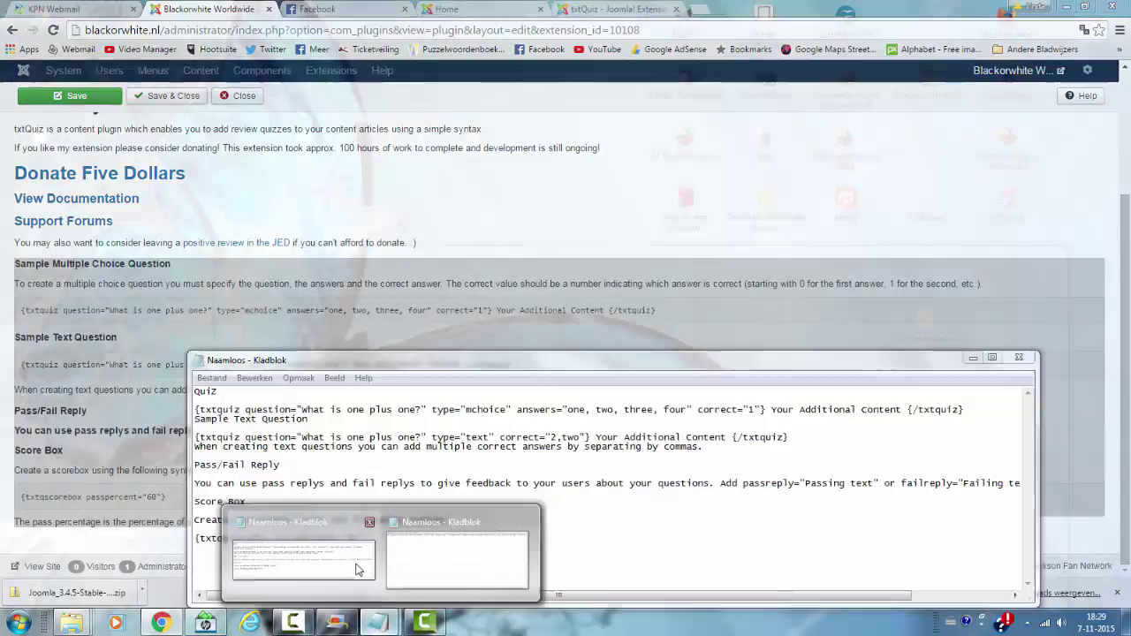
left_click(355, 565)
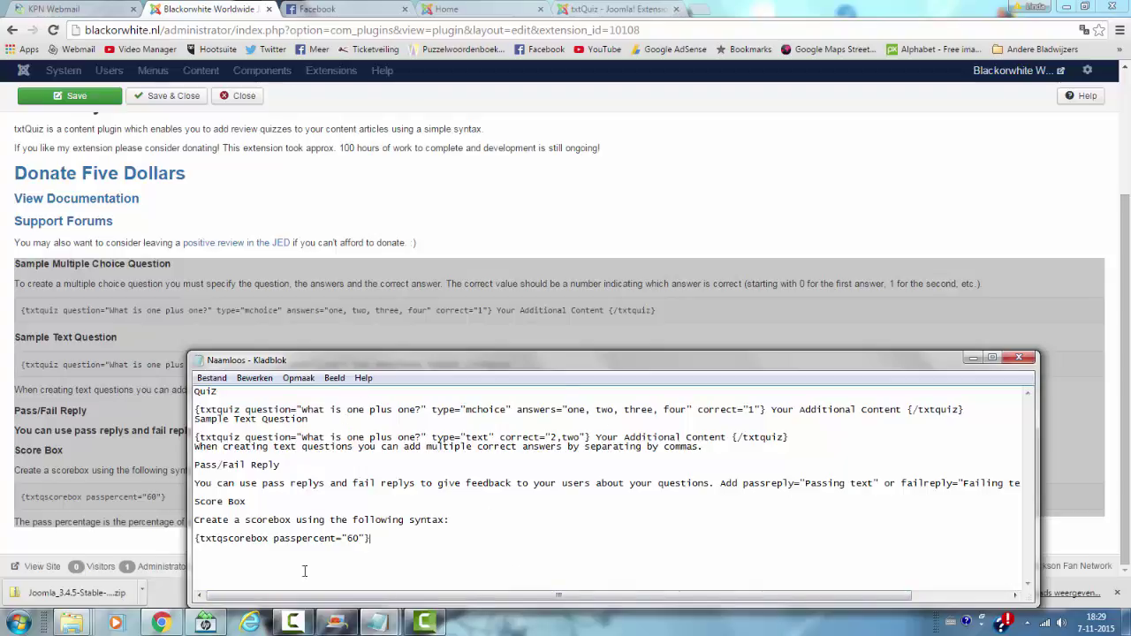
left_click(592, 129)
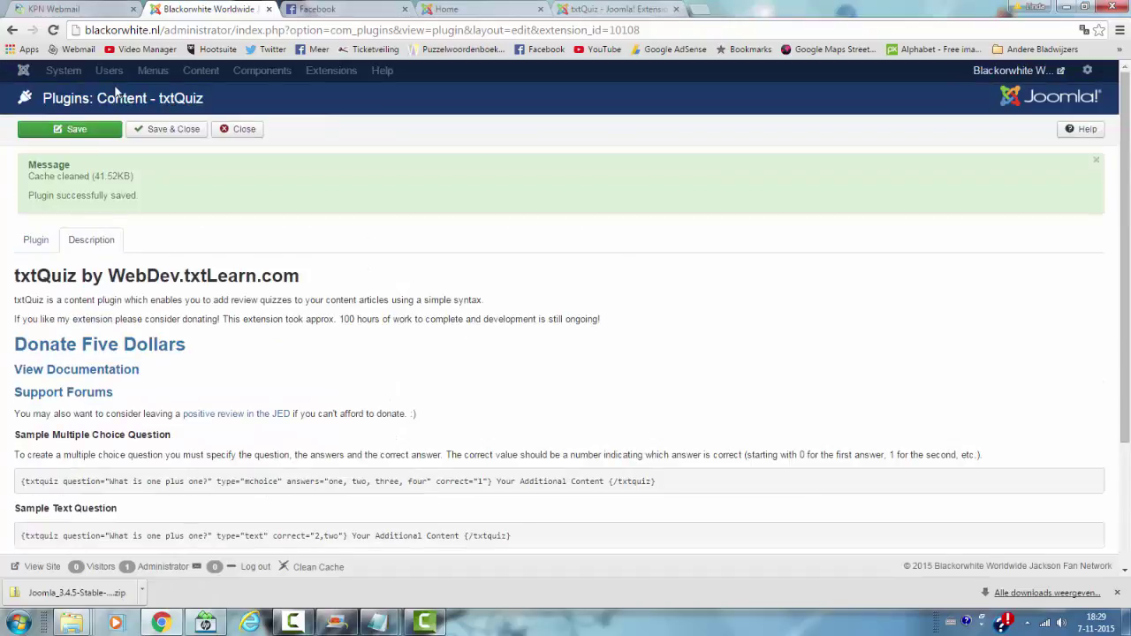
Save and close the txtQuiz plugin settings and go to the site's article list
left_click(200, 131)
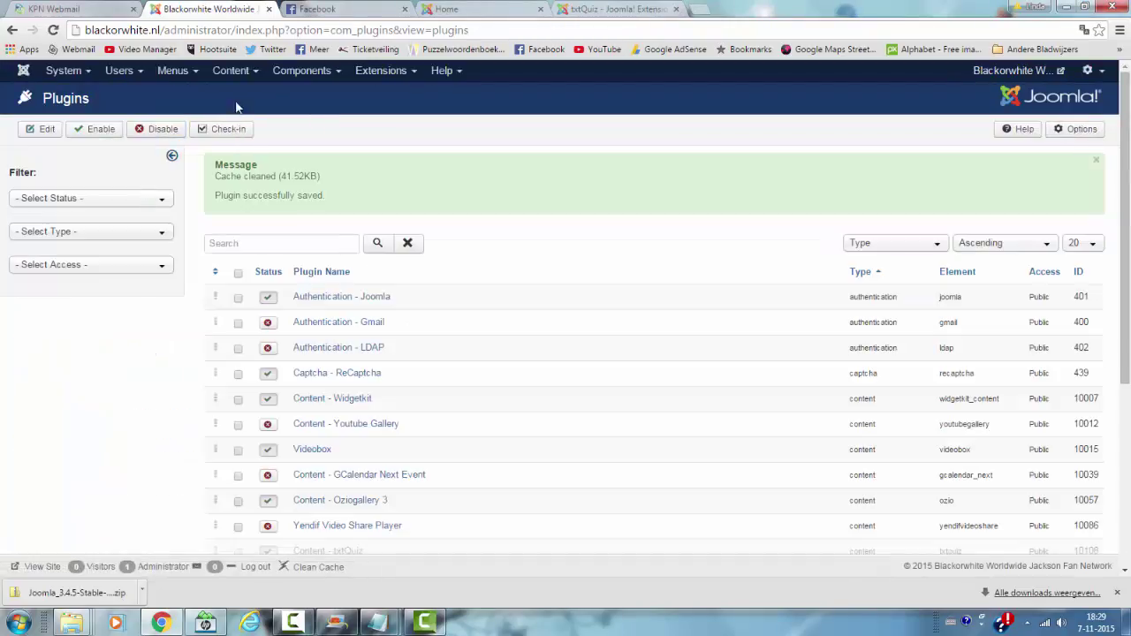
left_click(233, 76)
left_click(236, 95)
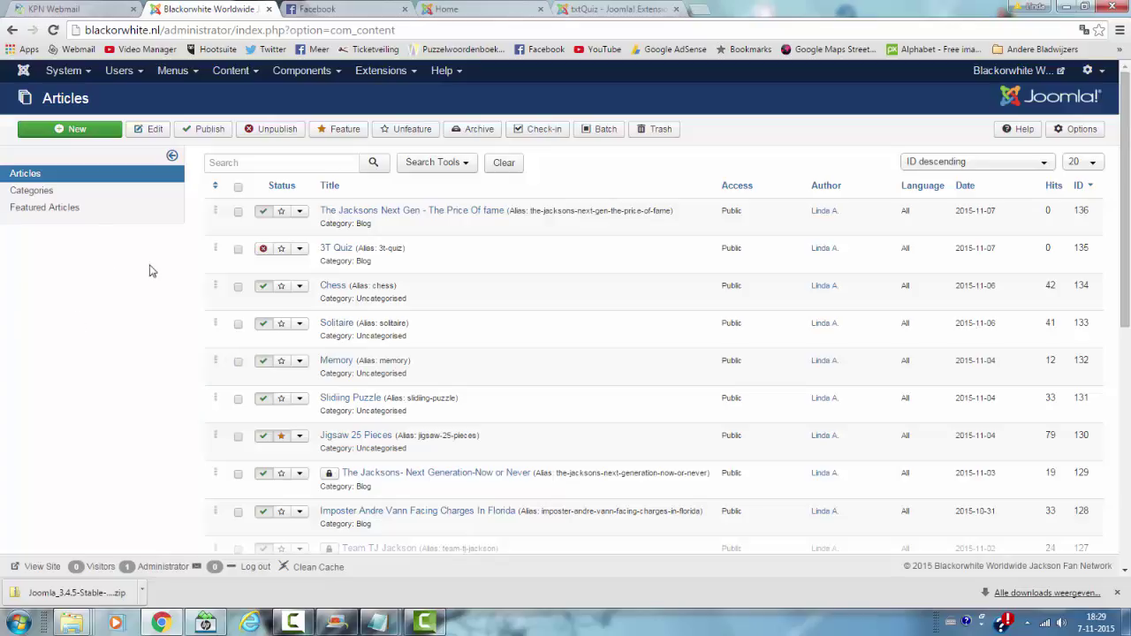
Open the 3T Quiz article for editing and set its status to Published
left_click(342, 251)
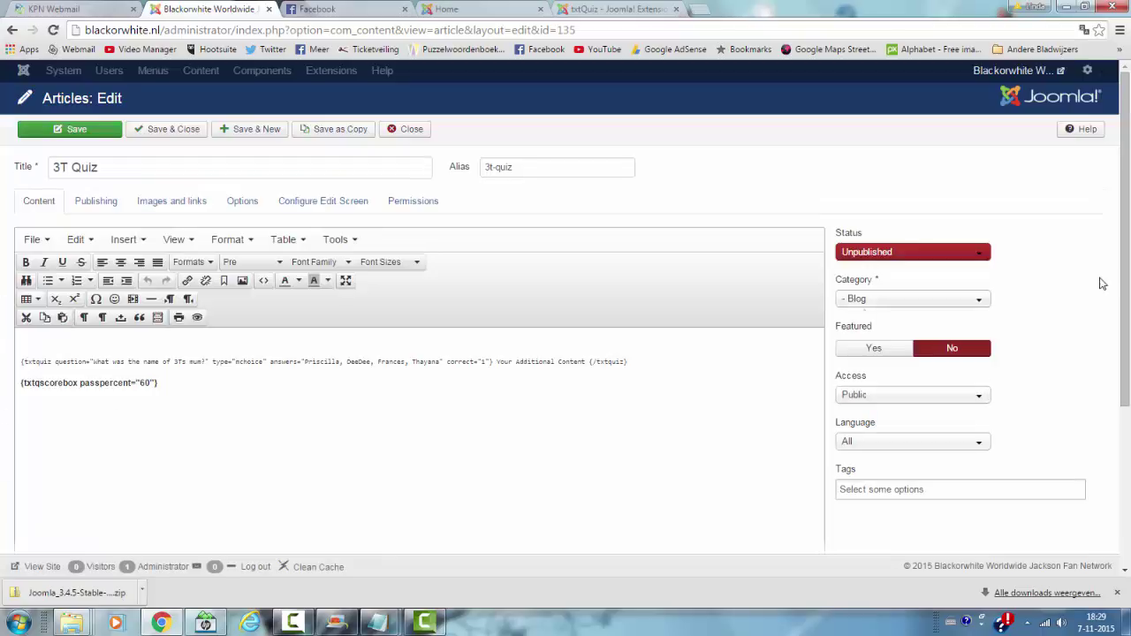
left_click(906, 256)
left_click(884, 267)
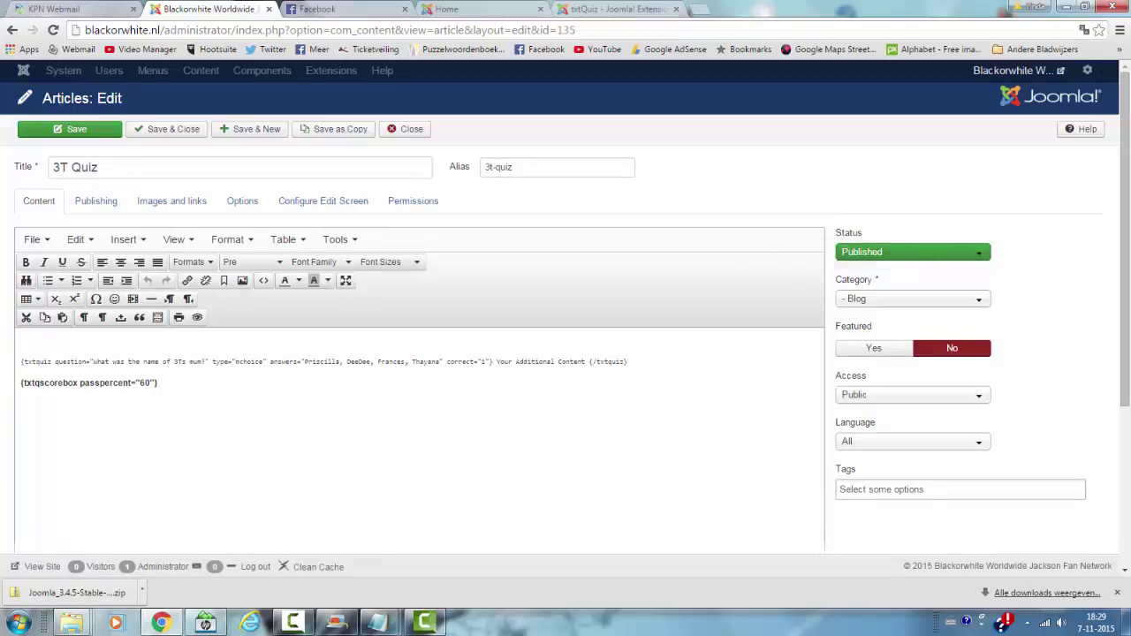
Format the quiz question and scorebox code in the article body as Arial, 12pt
left_click_drag(209, 408, 346, 264)
left_click(345, 264)
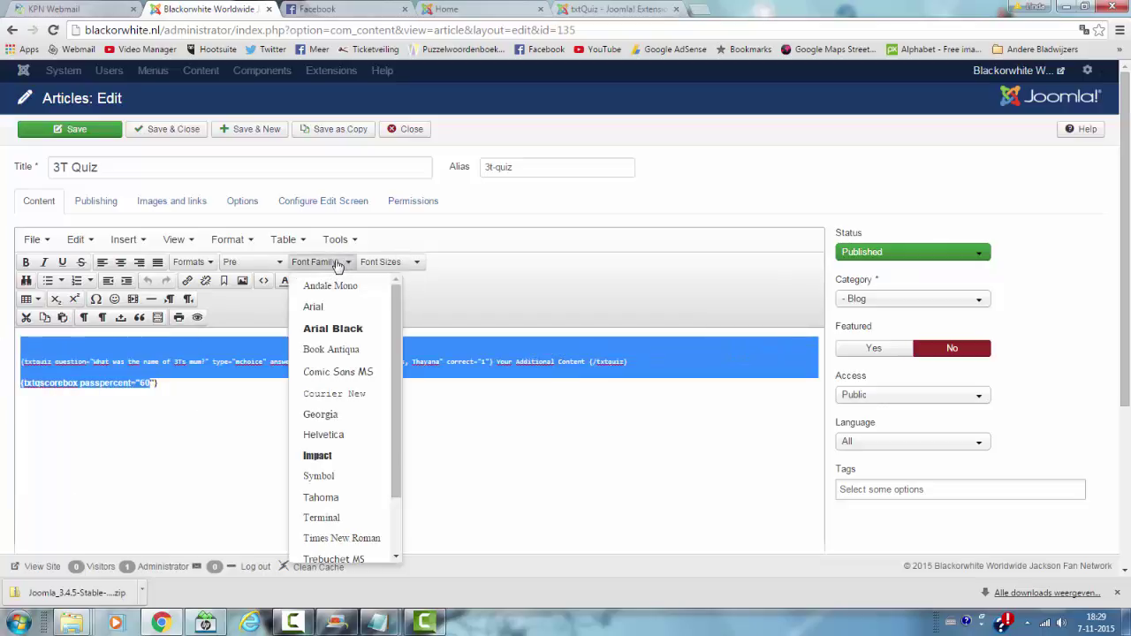
left_click(318, 306)
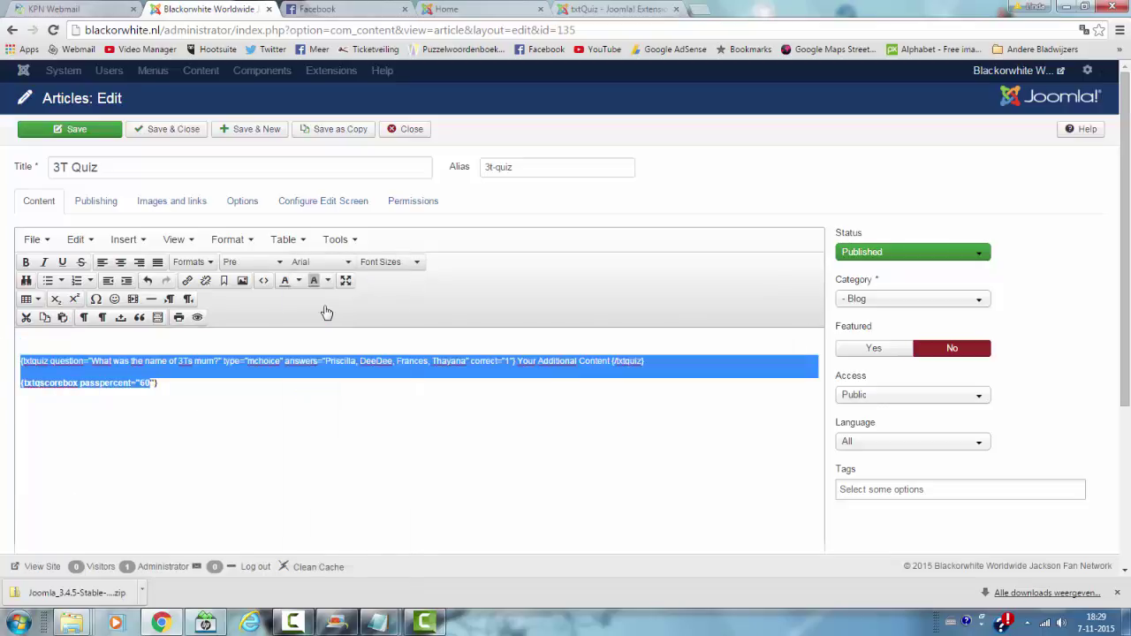
left_click(379, 263)
left_click(374, 328)
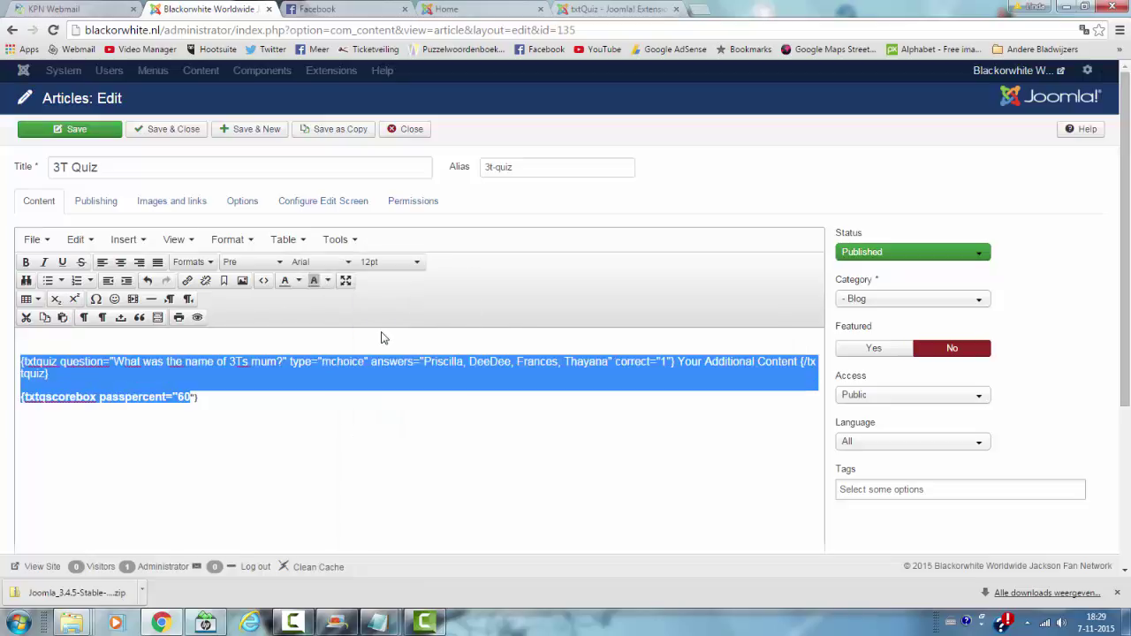
left_click(314, 466)
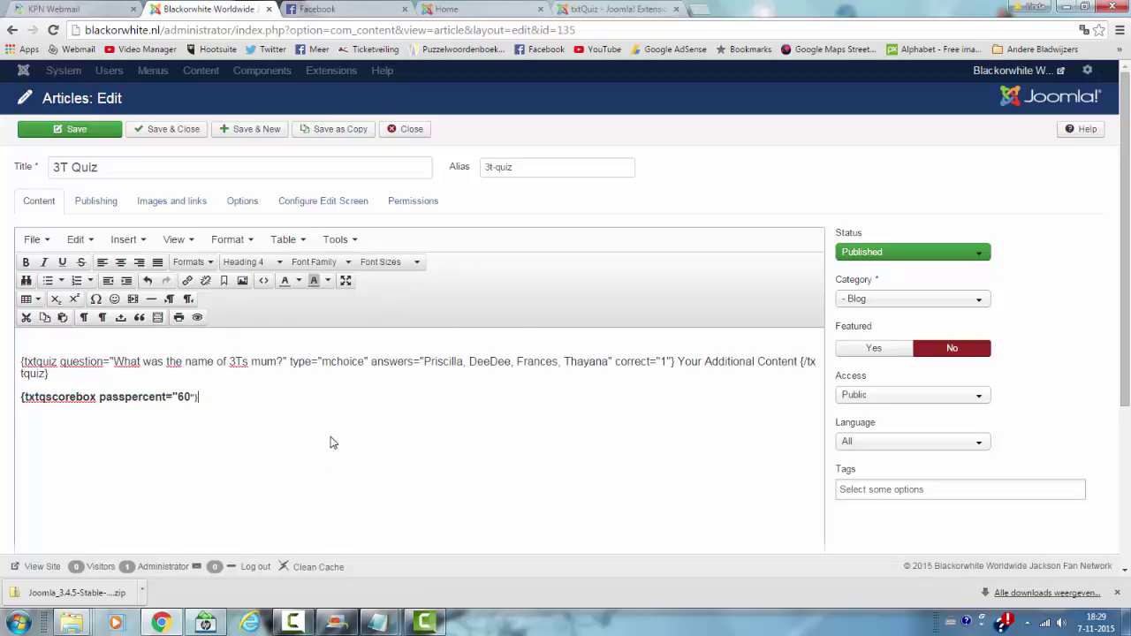
Set the font size of the whole article body, question and scorebox code included, to 10pt
key("ctrl+a")
left_click_drag(288, 402, 25, 332)
left_click(389, 262)
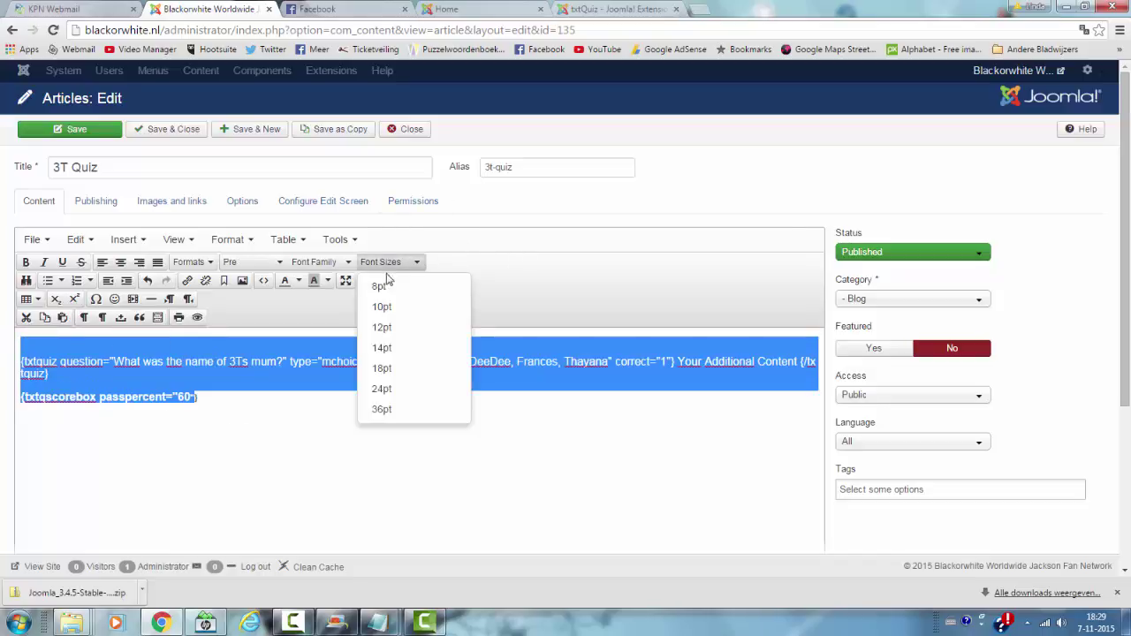
left_click(394, 306)
left_click(328, 475)
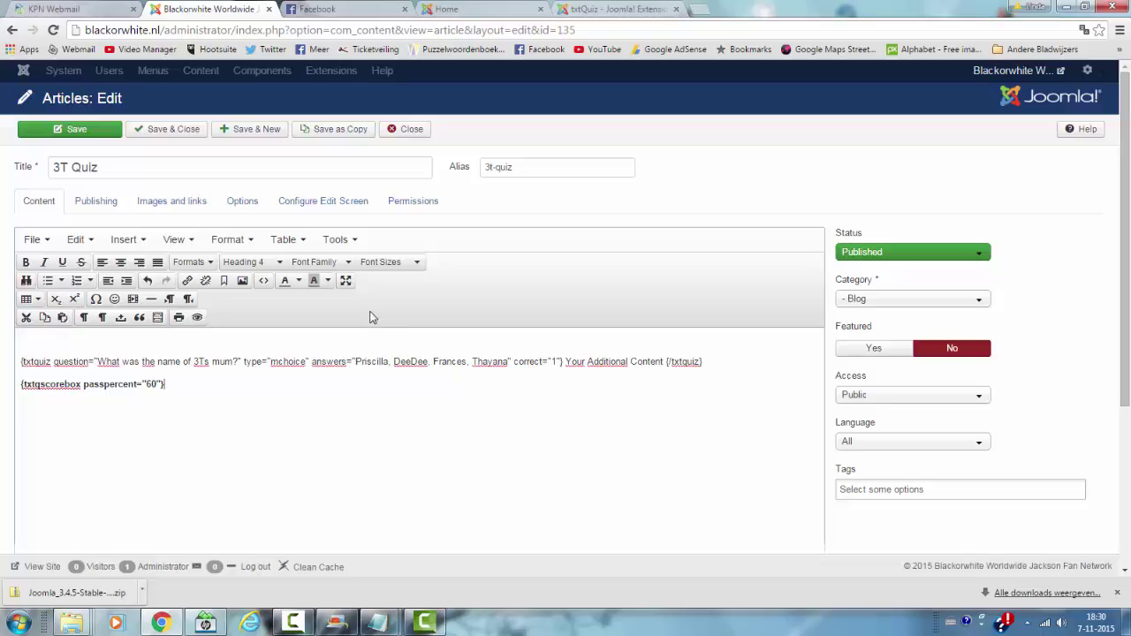
Set the correct answer value of the quiz question to "2" and save the article
left_click(554, 362)
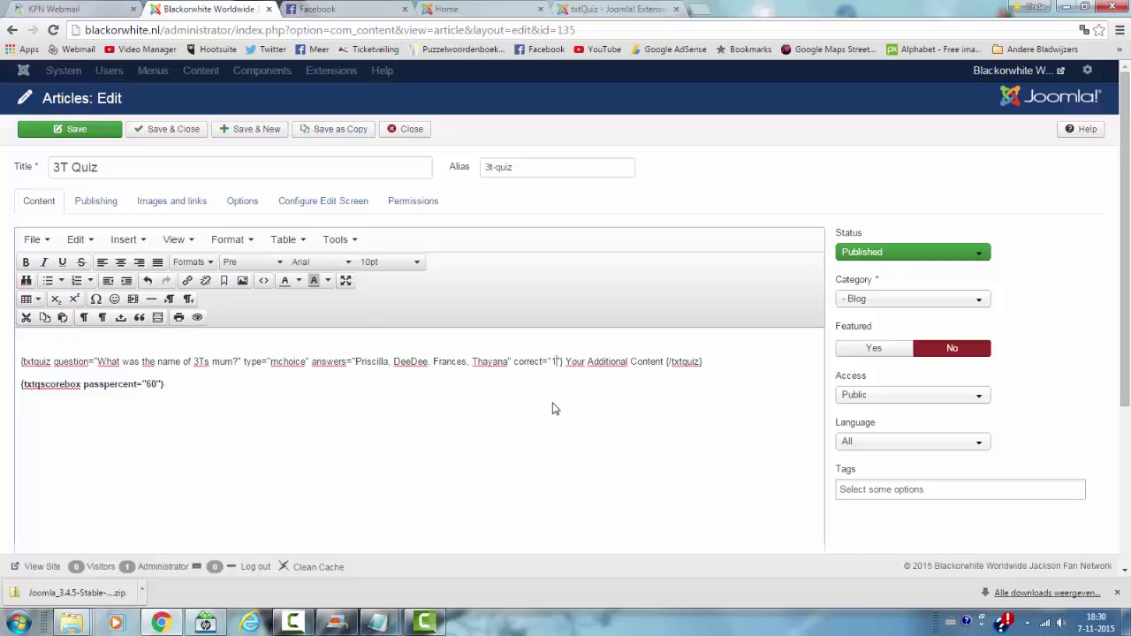
left_click(725, 167)
key("BackSpace")
type("2")
left_click(70, 129)
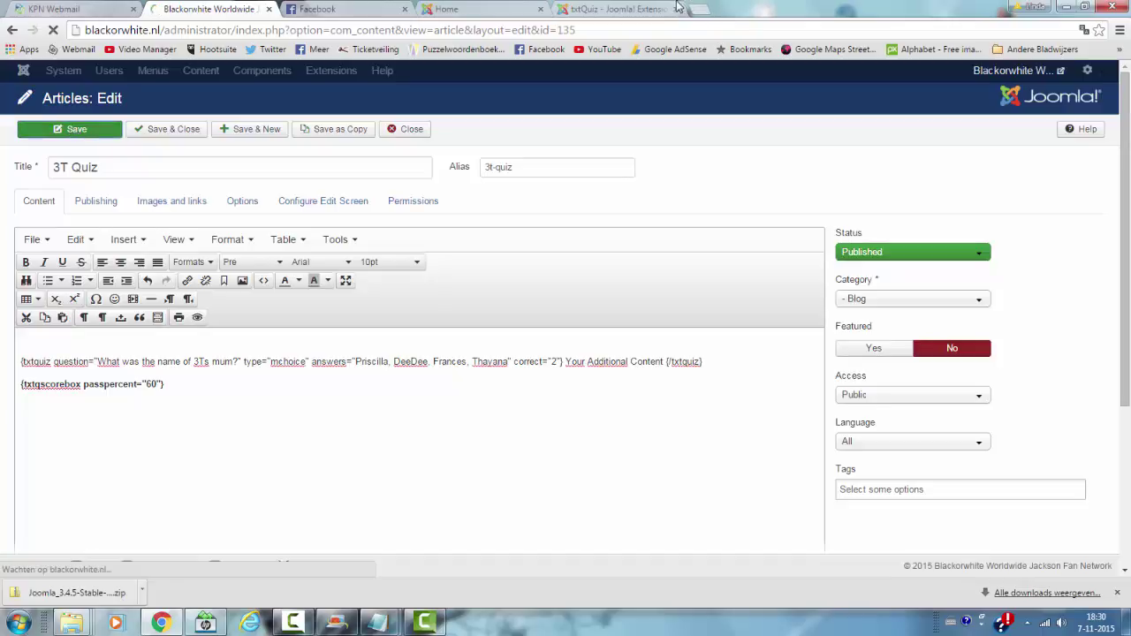
Reload the website's home page and grade the 3T Quiz with DeeDee as the chosen answer
left_click(487, 7)
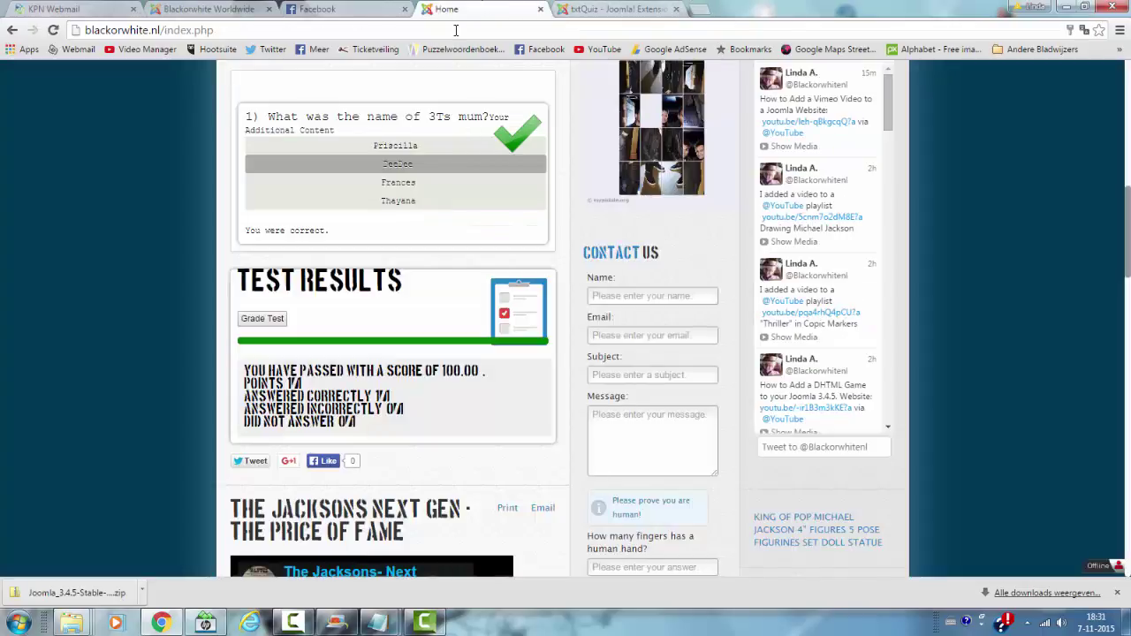
left_click(455, 30)
key("Return")
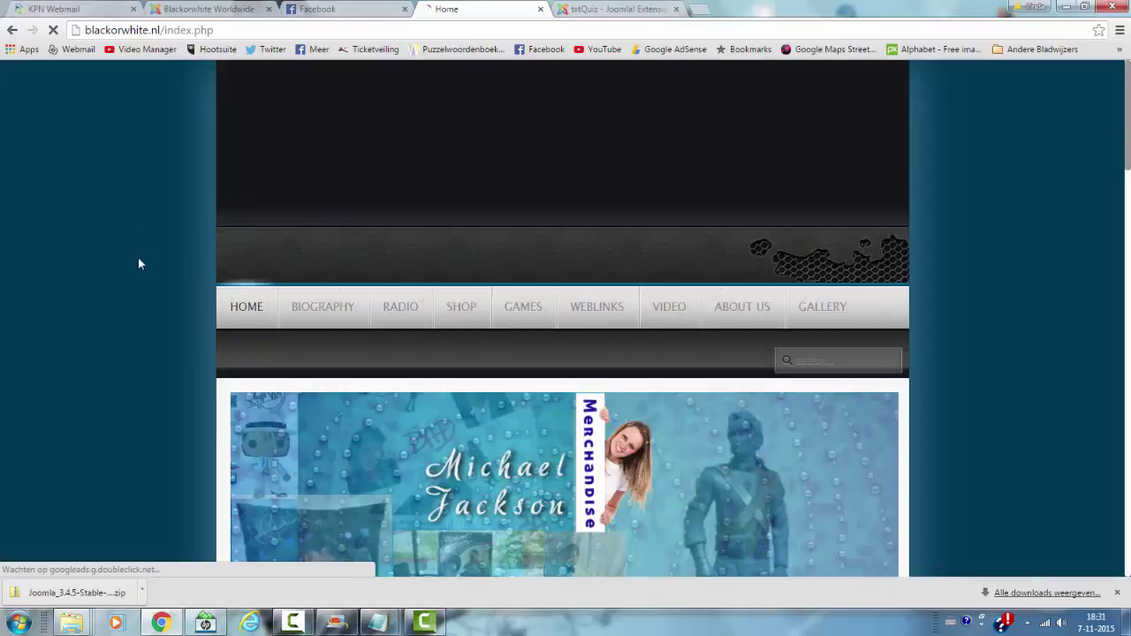
scroll(139, 265, "down", 6)
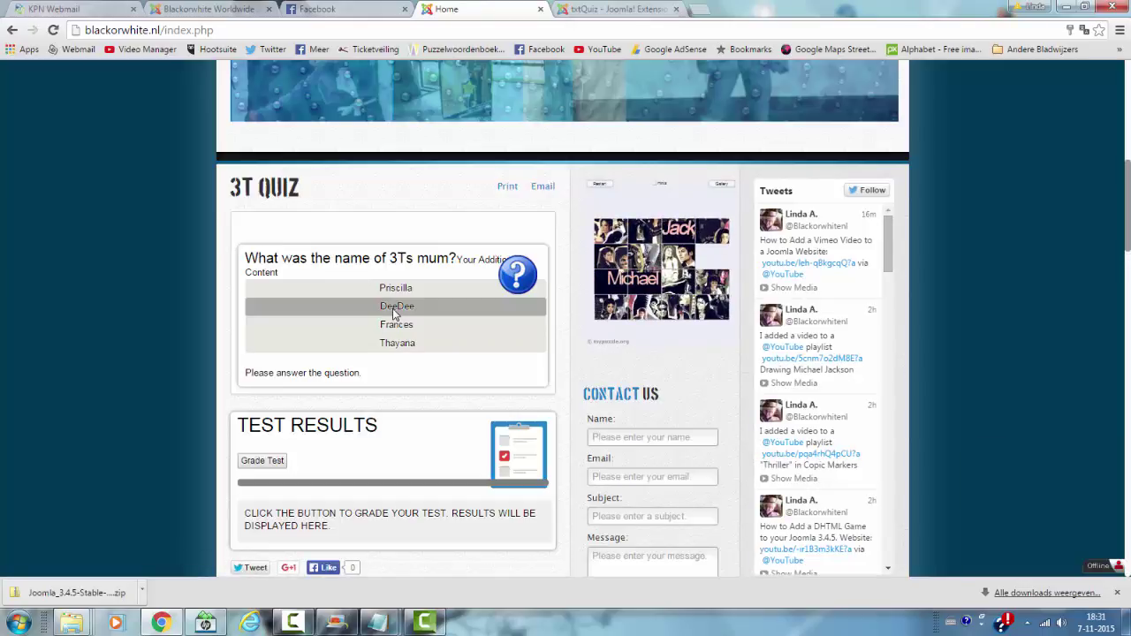
scroll(131, 419, "down", 2)
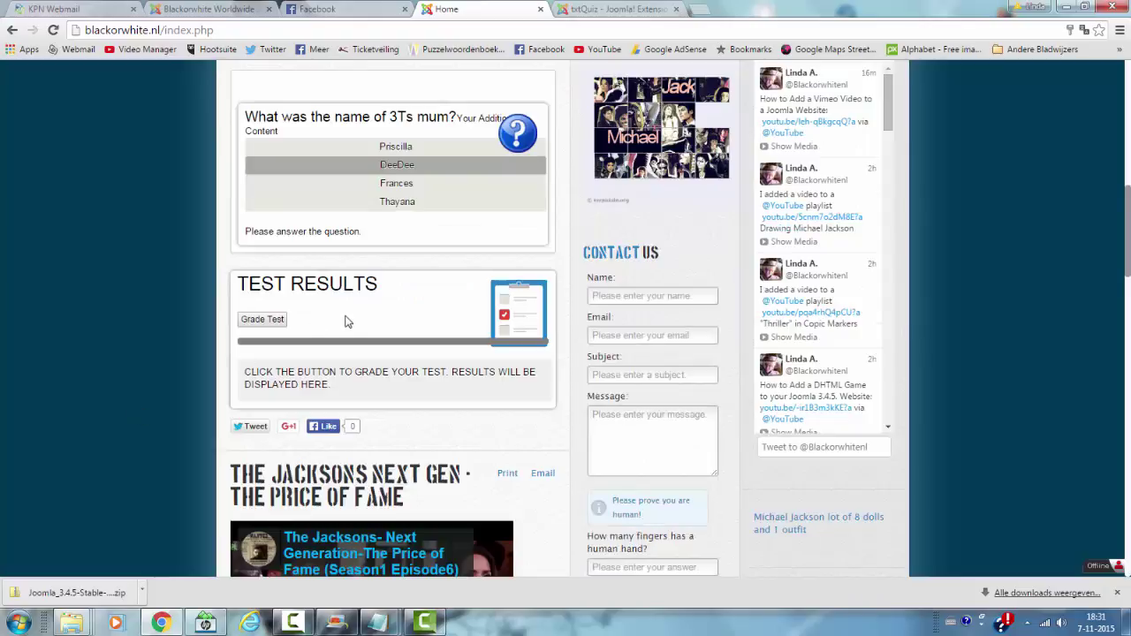
left_click(272, 321)
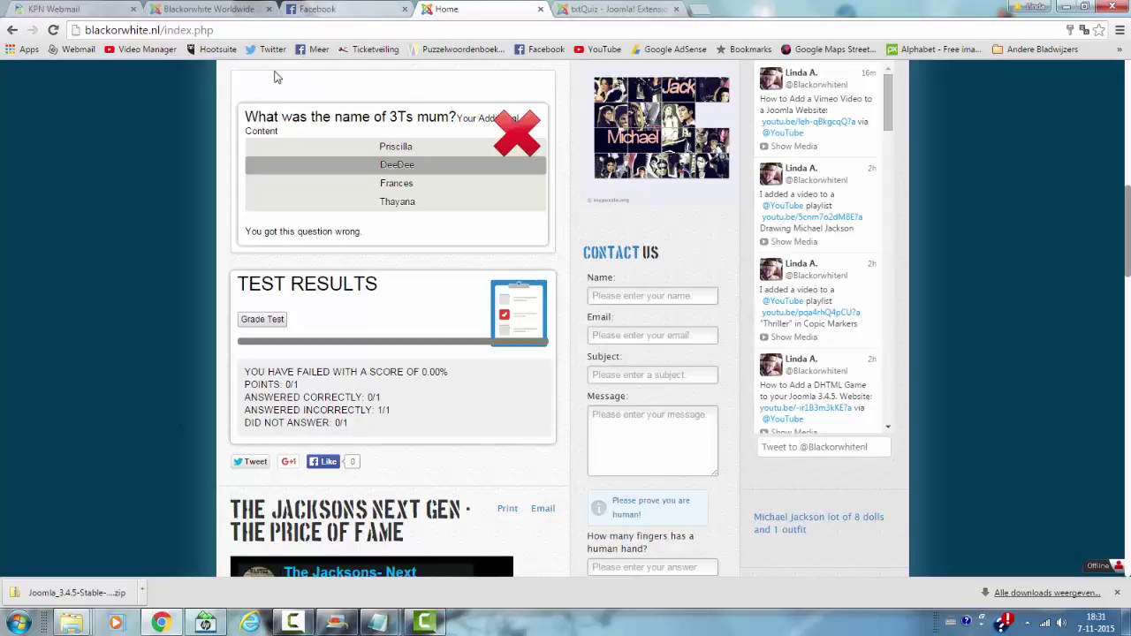
In the 3T Quiz article, set the question's correct answer value to "1" and save the article
left_click(229, 9)
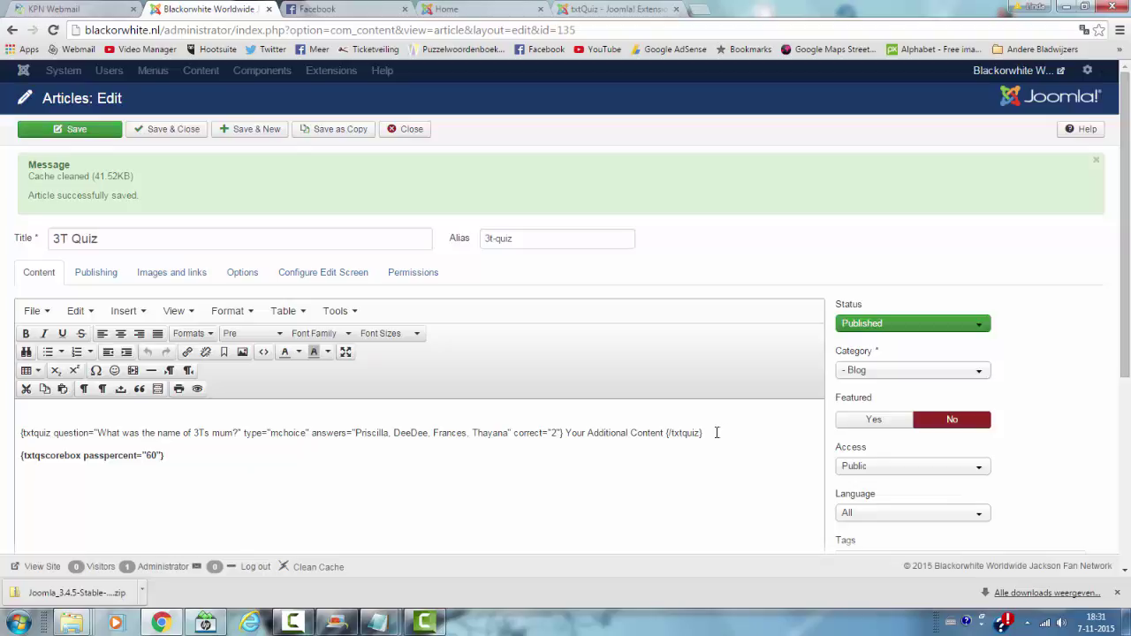
left_click(560, 432)
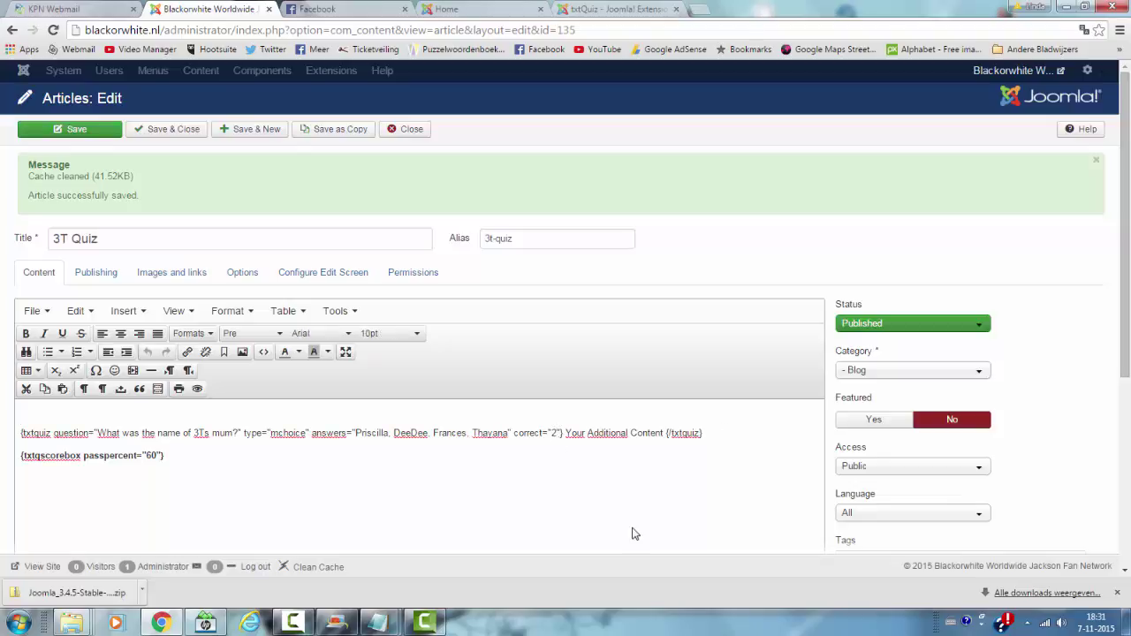
key("BackSpace")
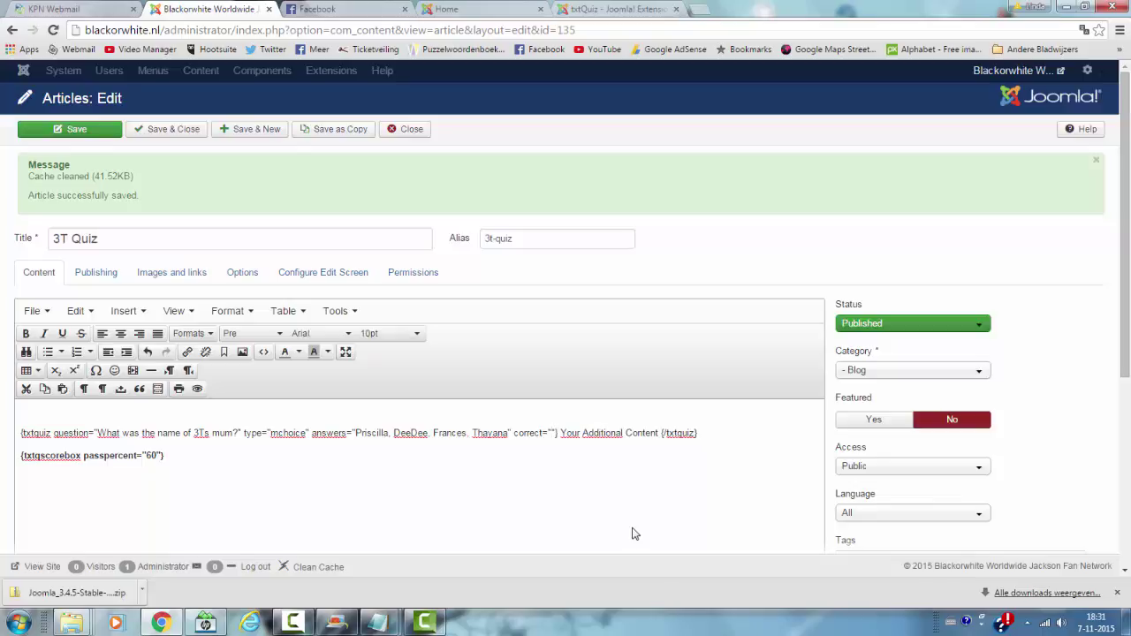
type("1")
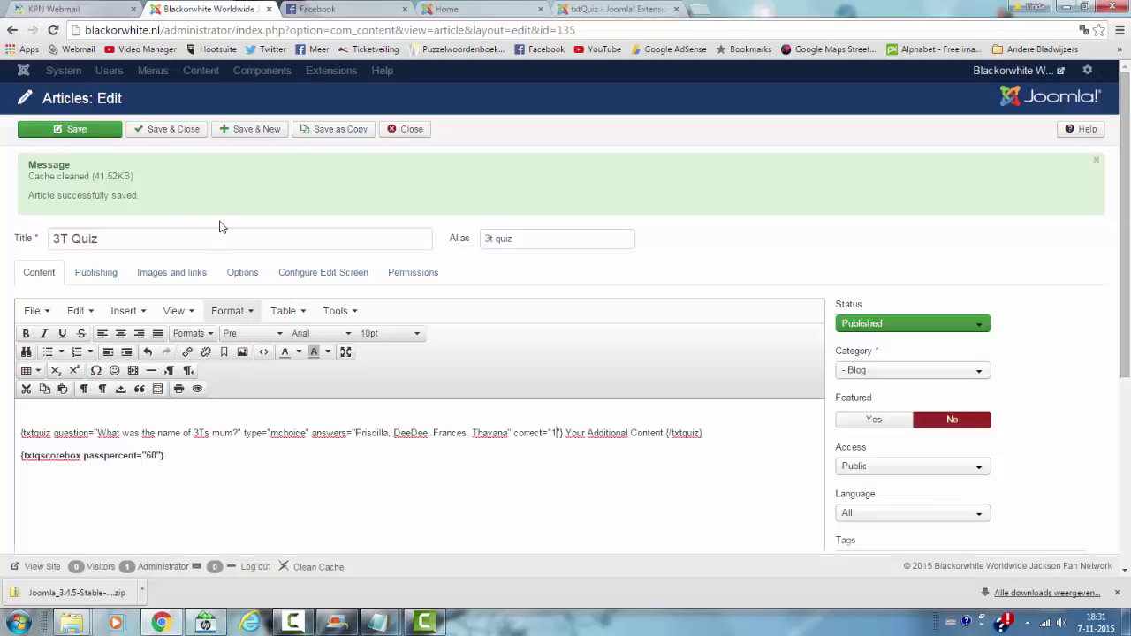
left_click(76, 135)
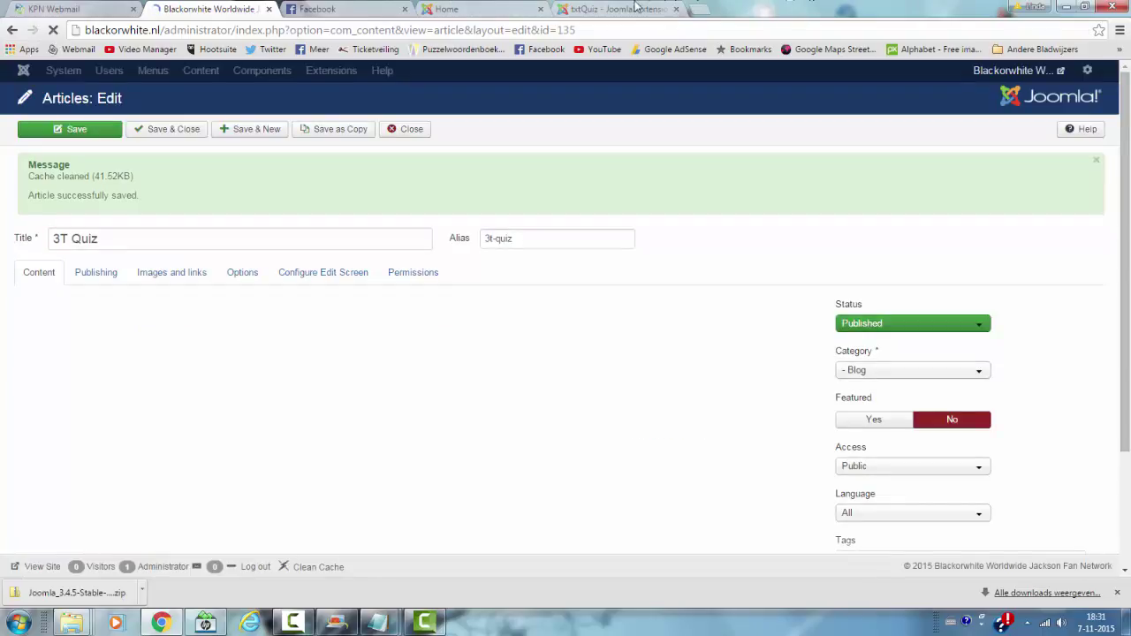
Test the saved quiz on the reloaded home page by answering DeeDee and grading the test
left_click(587, 11)
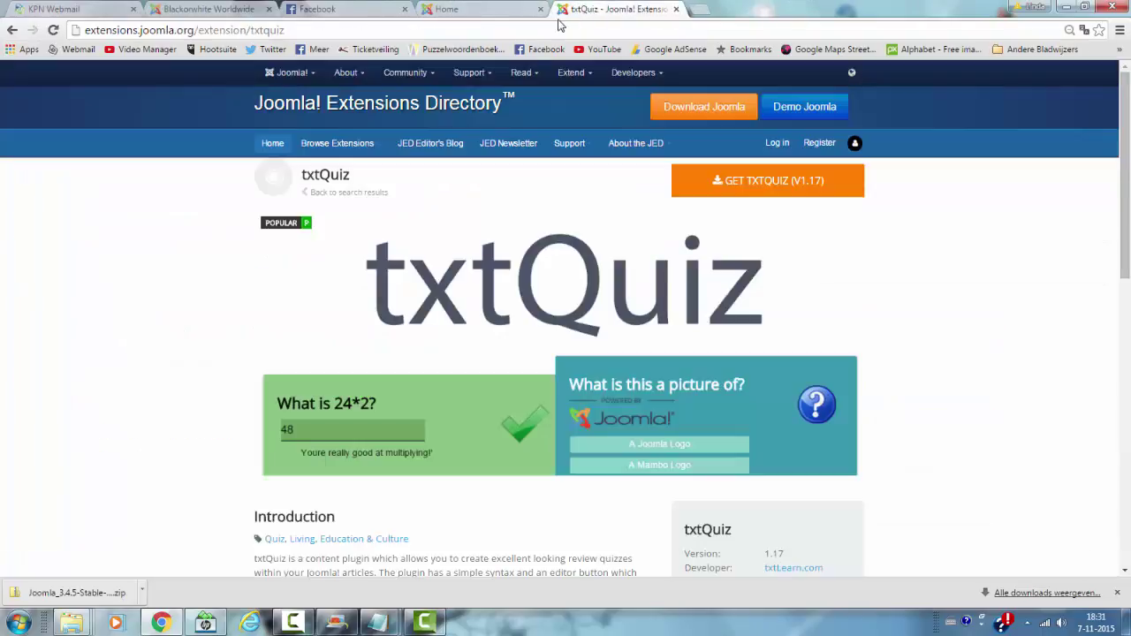
left_click(484, 7)
left_click(457, 29)
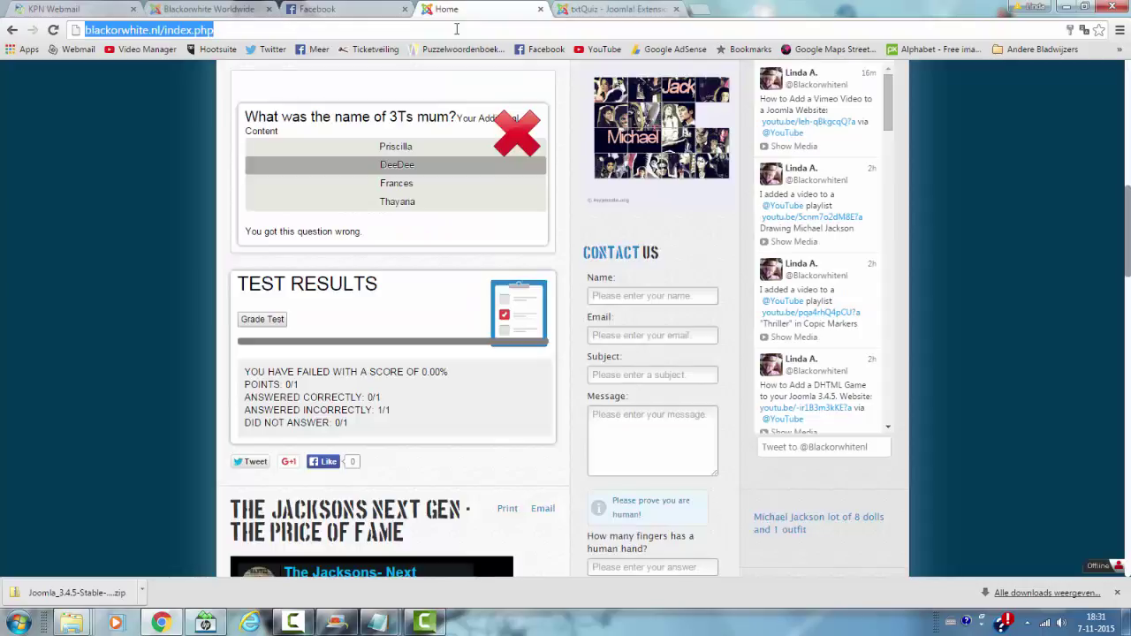
key("Return")
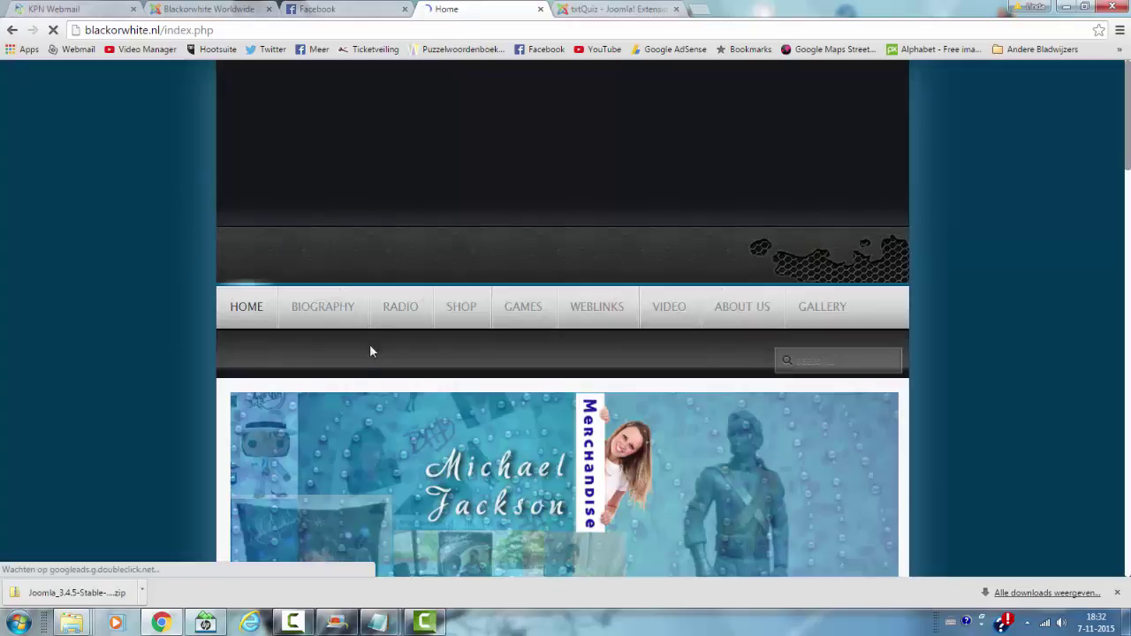
scroll(369, 343, "down", 5)
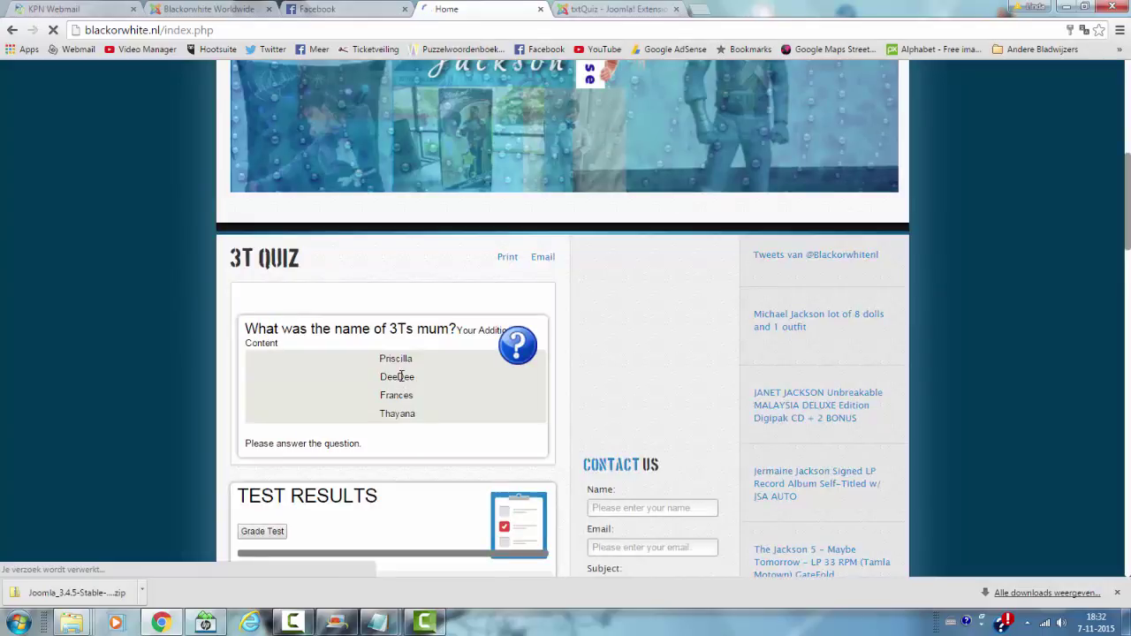
left_click(400, 376)
scroll(320, 397, "down", 2)
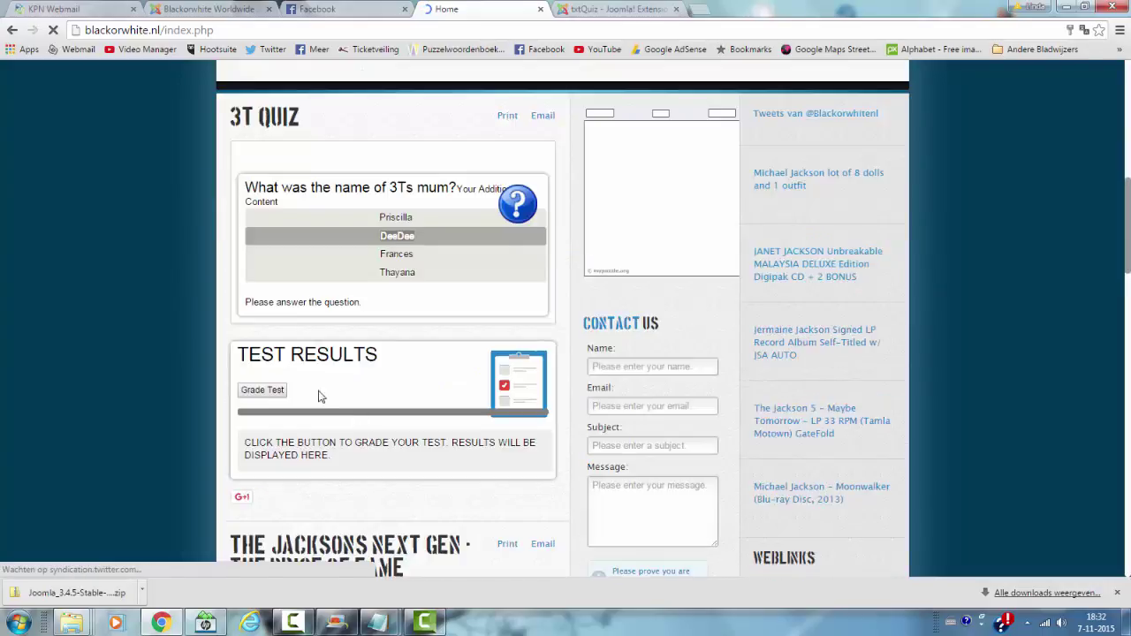
left_click(269, 394)
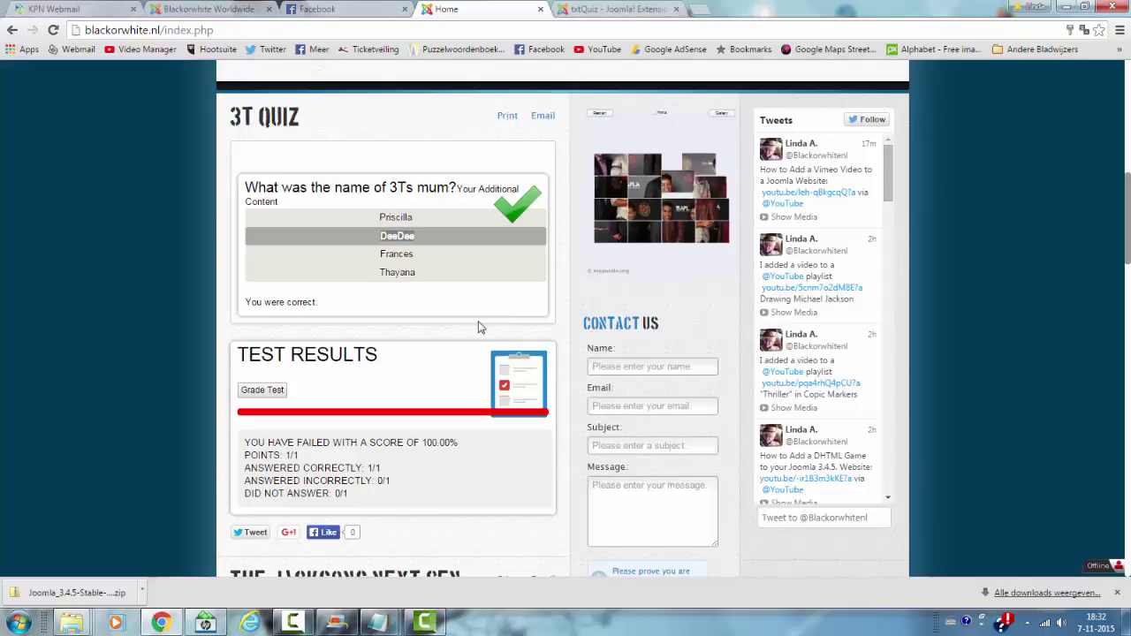
Grade the quiz with Priscilla as the answer, grade it again with DeeDee, and examine the test results
scroll(489, 297, "up", 1)
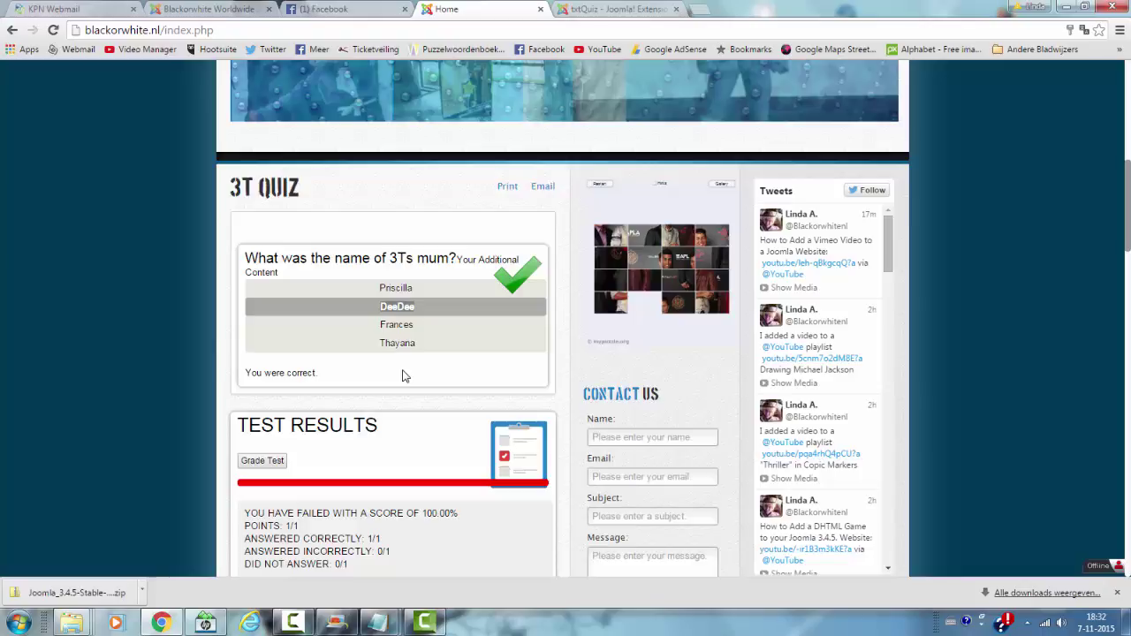
left_click(395, 288)
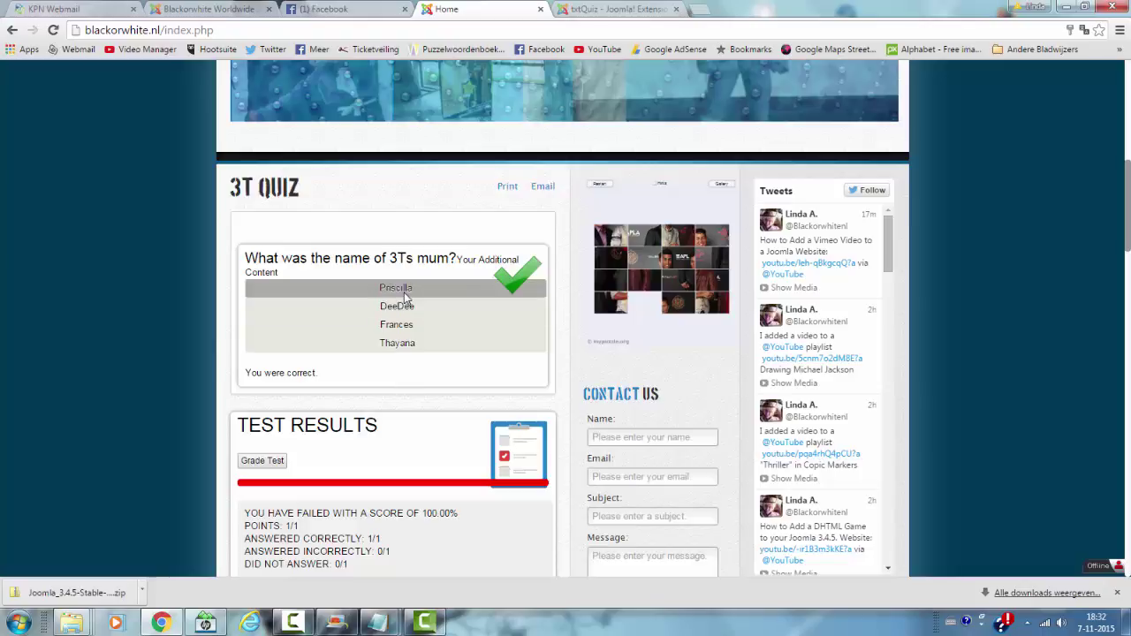
left_click(277, 461)
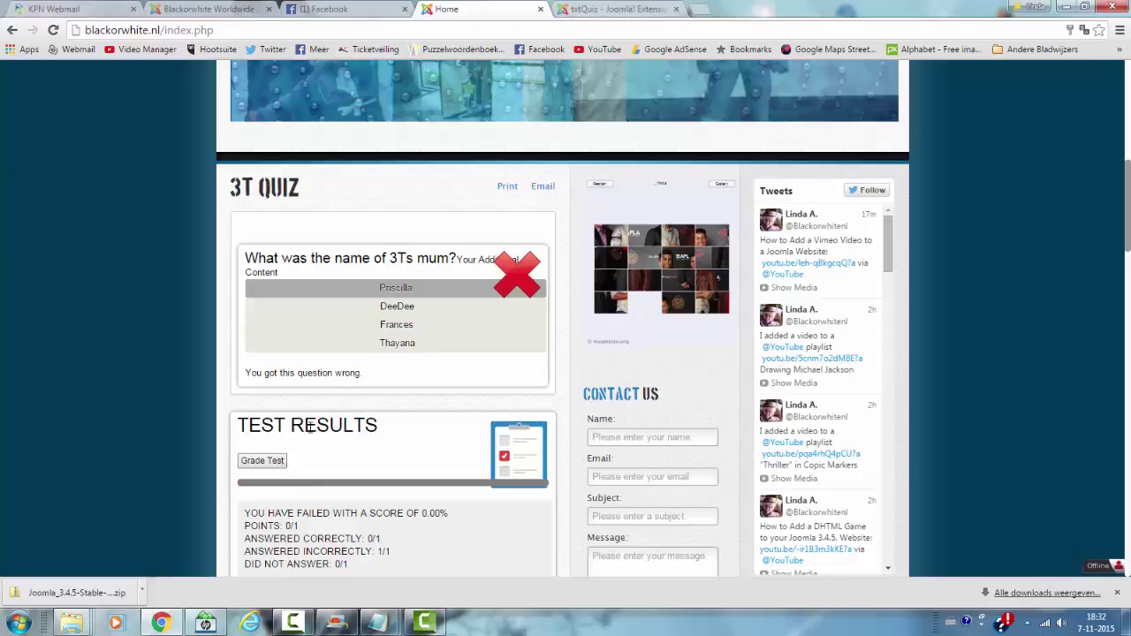
left_click(396, 307)
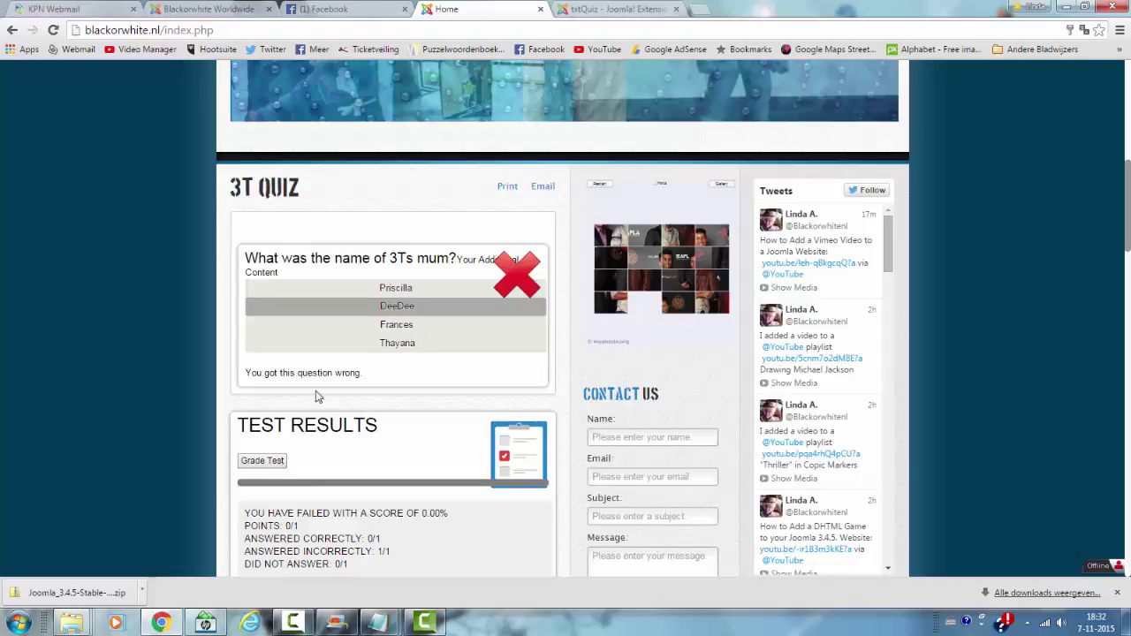
left_click(268, 473)
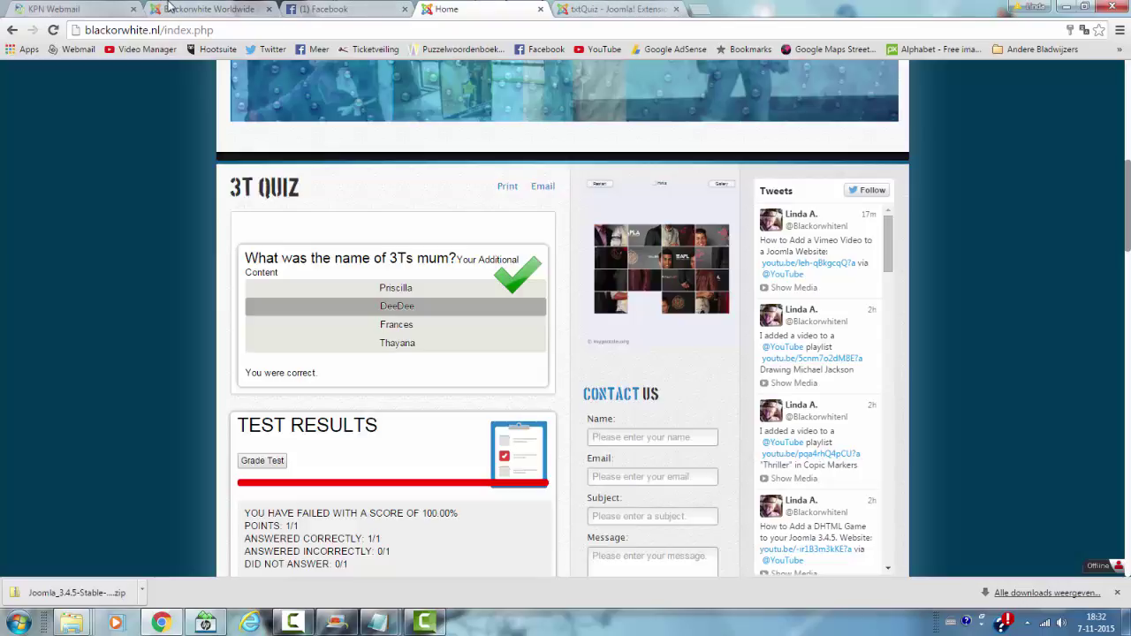
scroll(204, 281, "down", 2)
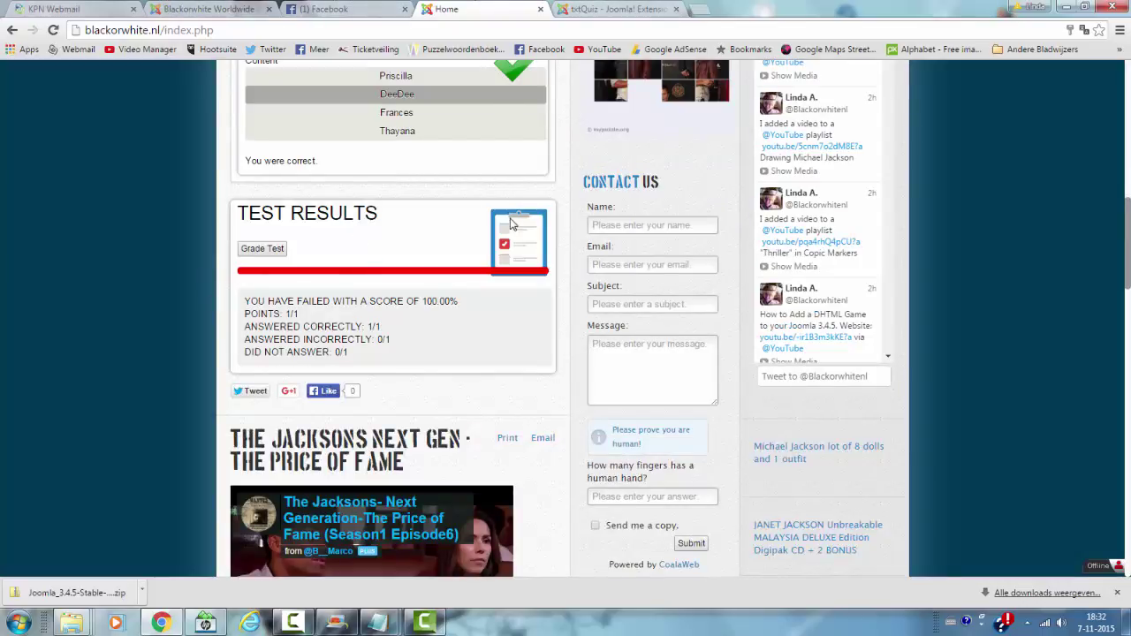
scroll(509, 225, "down", 1)
scroll(504, 216, "down", 1)
scroll(504, 216, "up", 4)
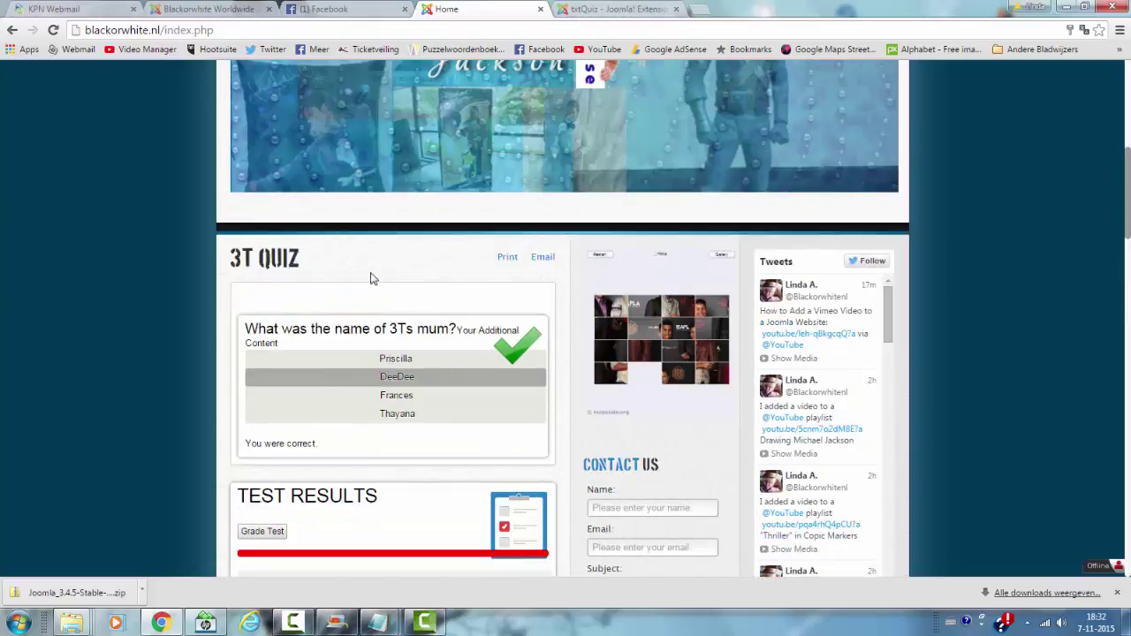
Duplicate the txtquiz question line in the article body, placing the copy between the original question and the scorebox
left_click(217, 10)
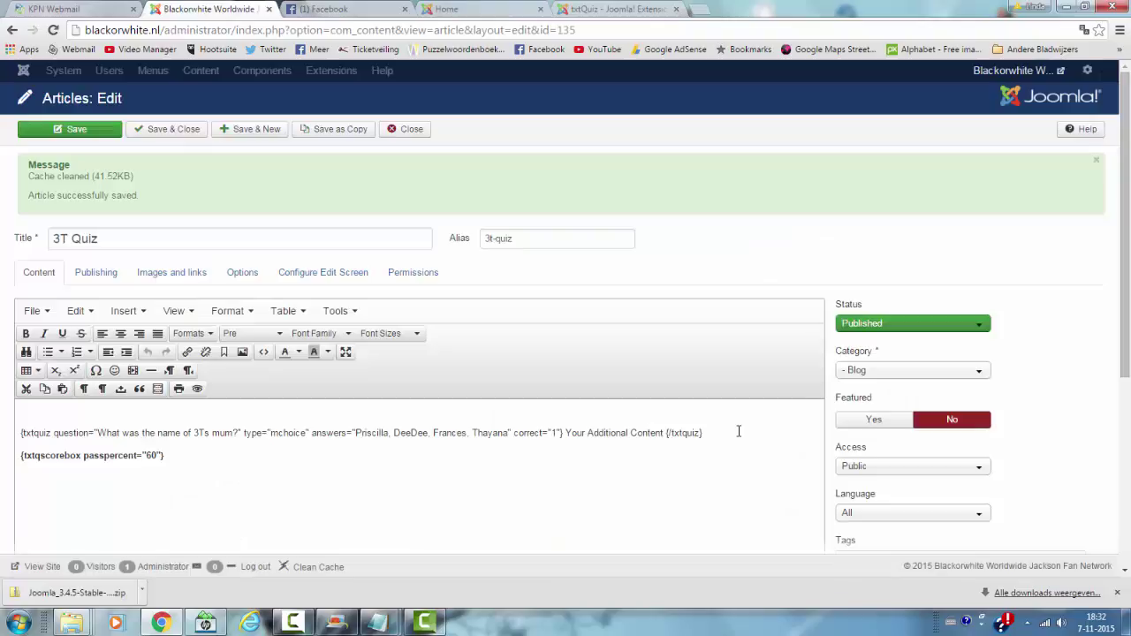
left_click_drag(738, 431, 34, 435)
key("ctrl+c")
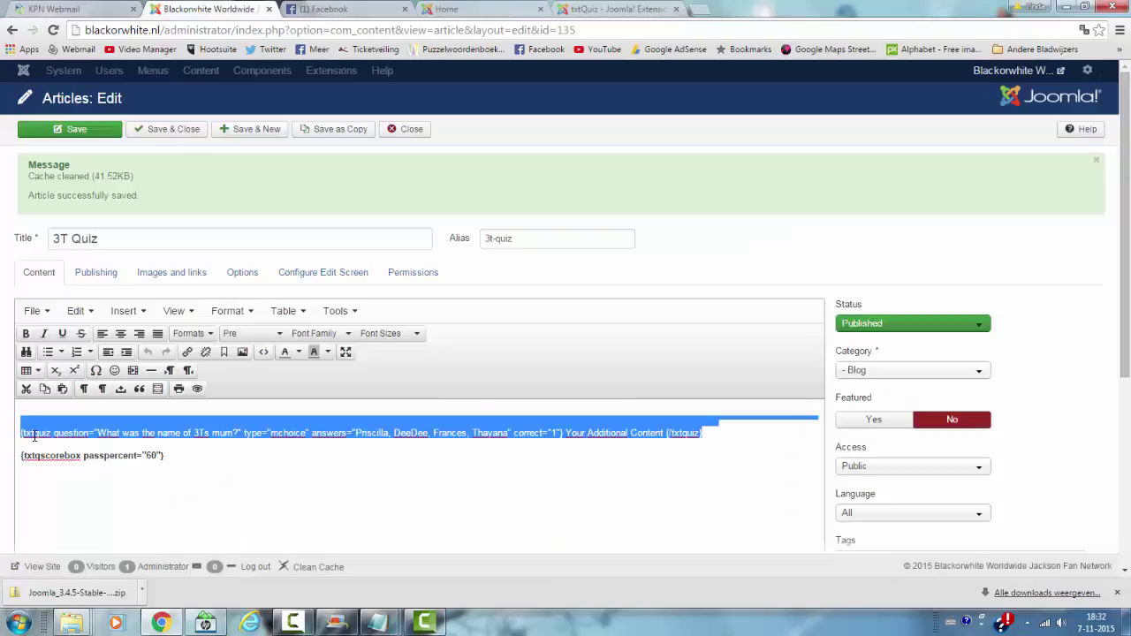
left_click(751, 429)
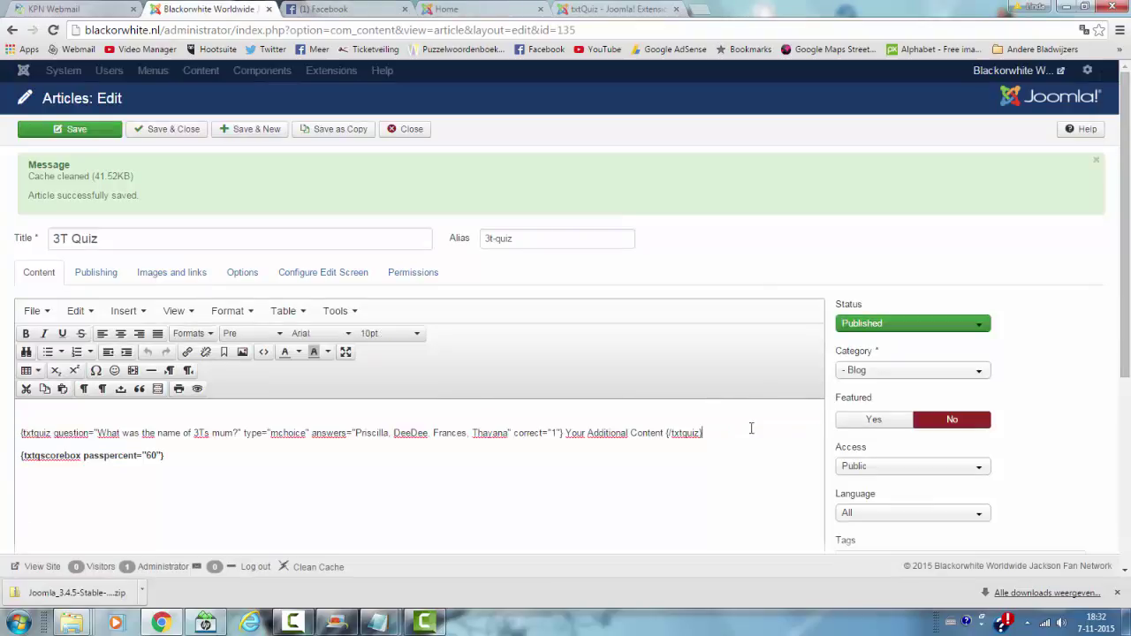
key("Return")
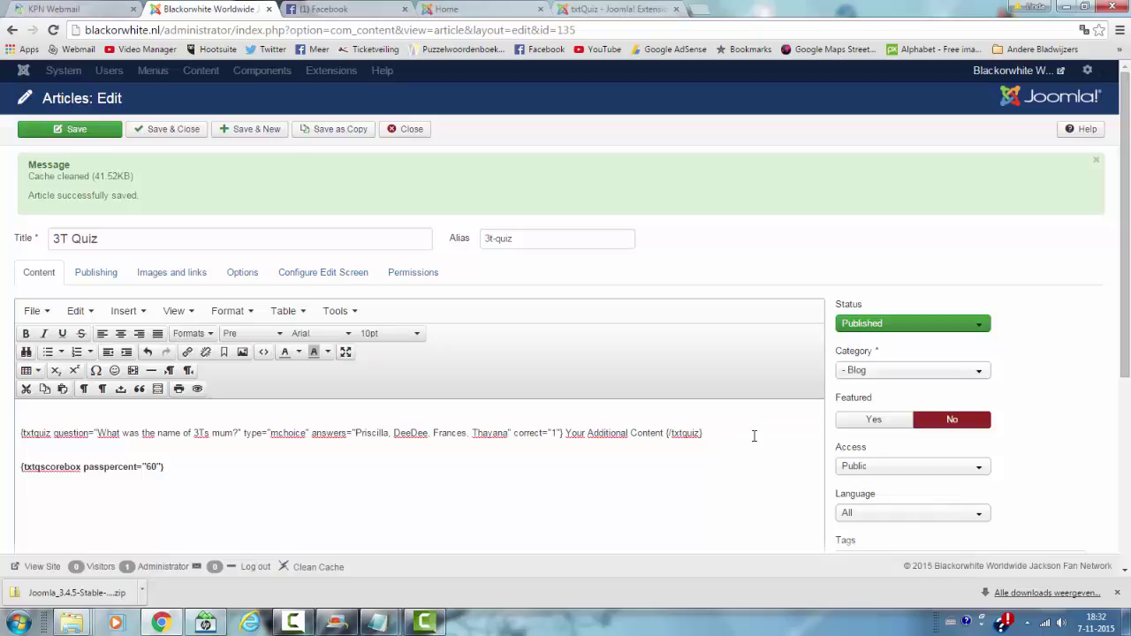
key("ctrl+v")
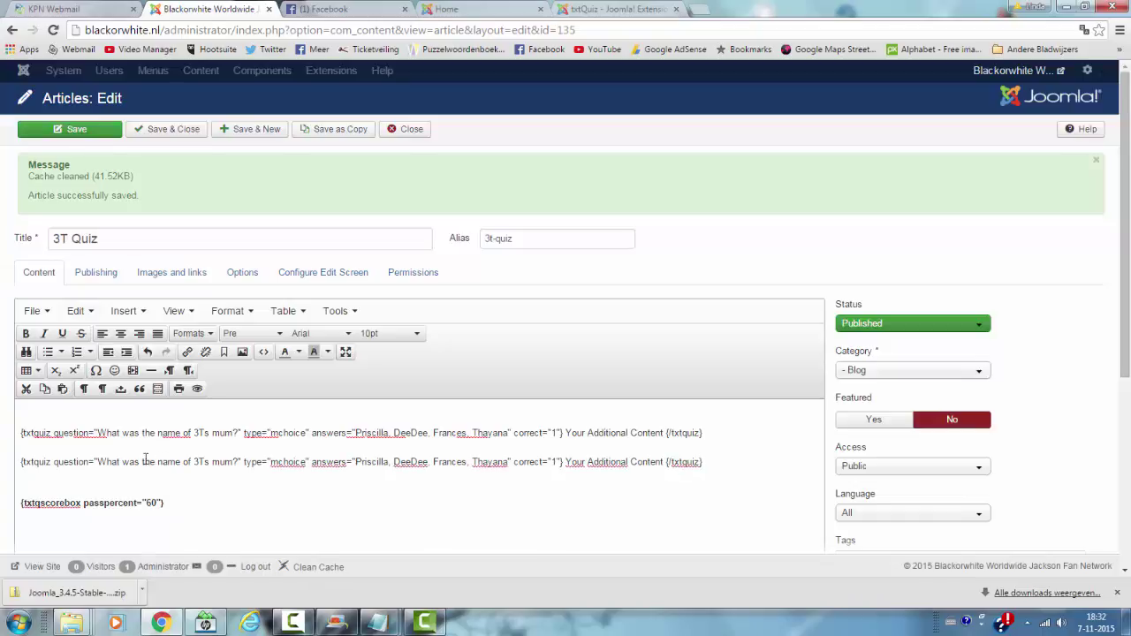
Change the question text of the duplicated line to "What was the name of the youngest T?"
left_click(236, 461)
key("BackSpace")
key("BackSpace")
key("BackSpace")
key("BackSpace")
key("BackSpace")
key("BackSpace")
key("BackSpace")
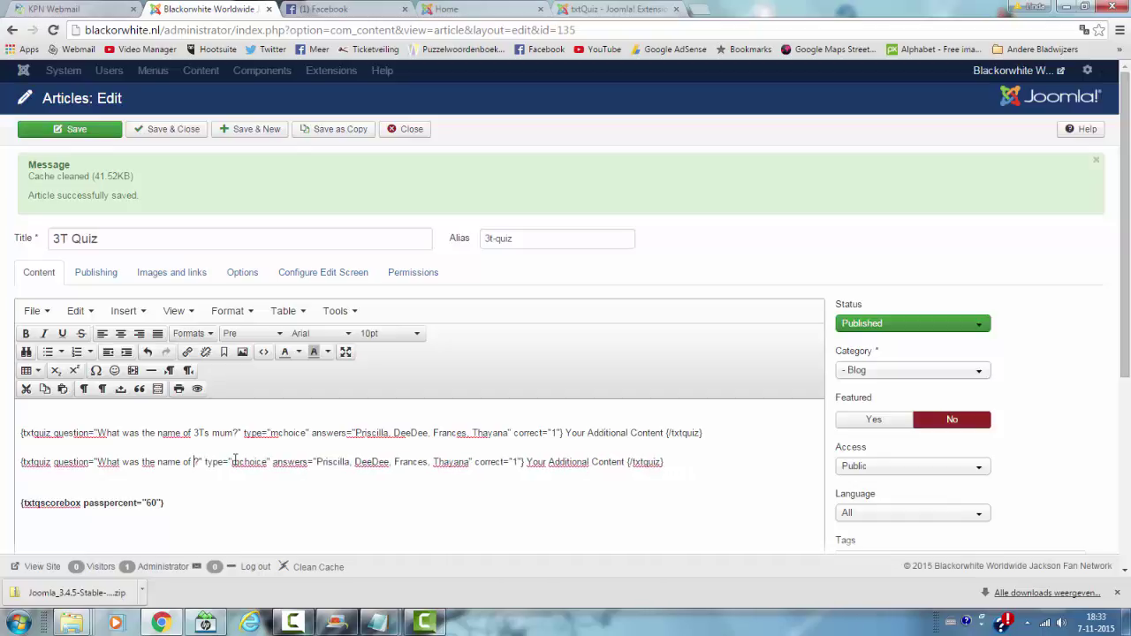
type("the younge")
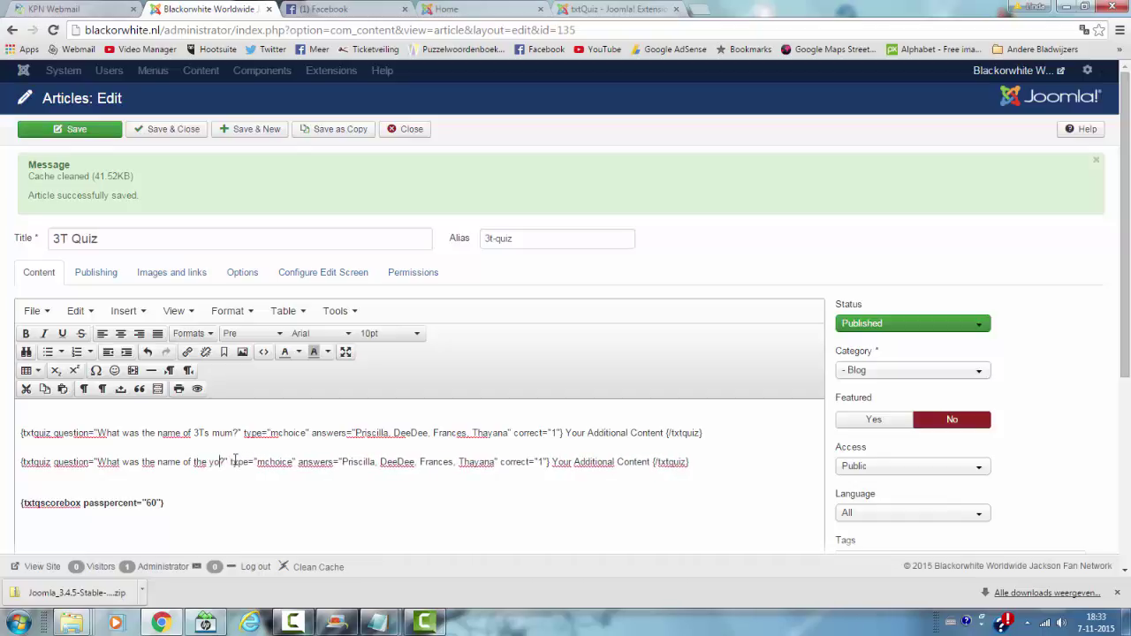
type("st T?")
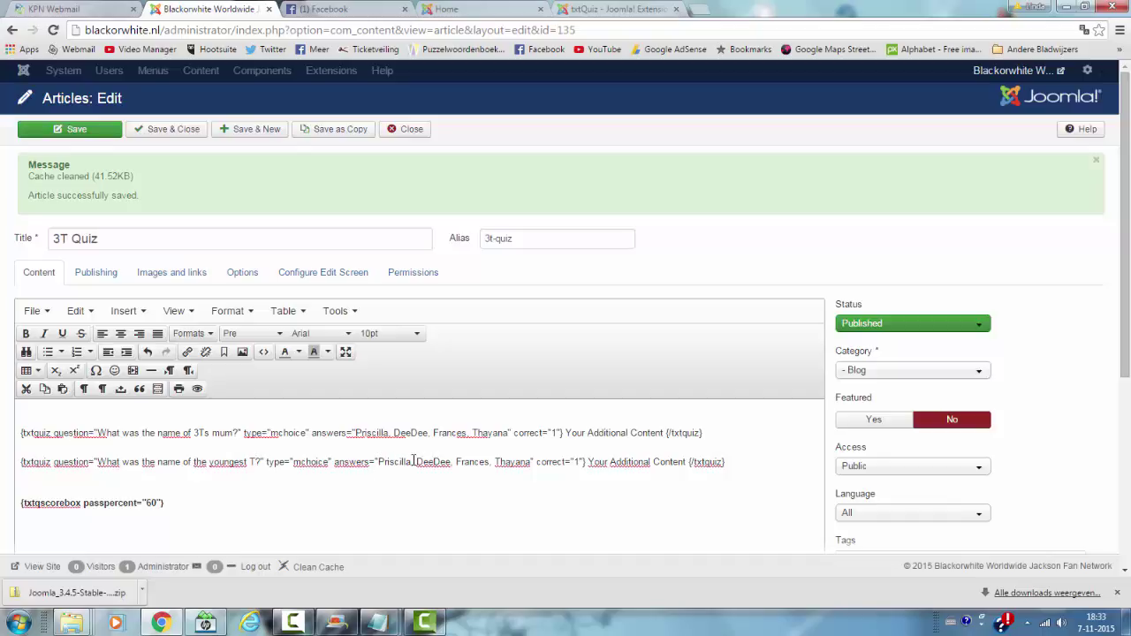
Replace the first answer, Priscilla, with TJ in the txtquiz line about the youngest T
left_click(411, 462)
key("BackSpace")
key("BackSpace")
key("BackSpace")
key("BackSpace")
key("BackSpace")
key("BackSpace")
key("BackSpace")
key("BackSpace")
key("BackSpace")
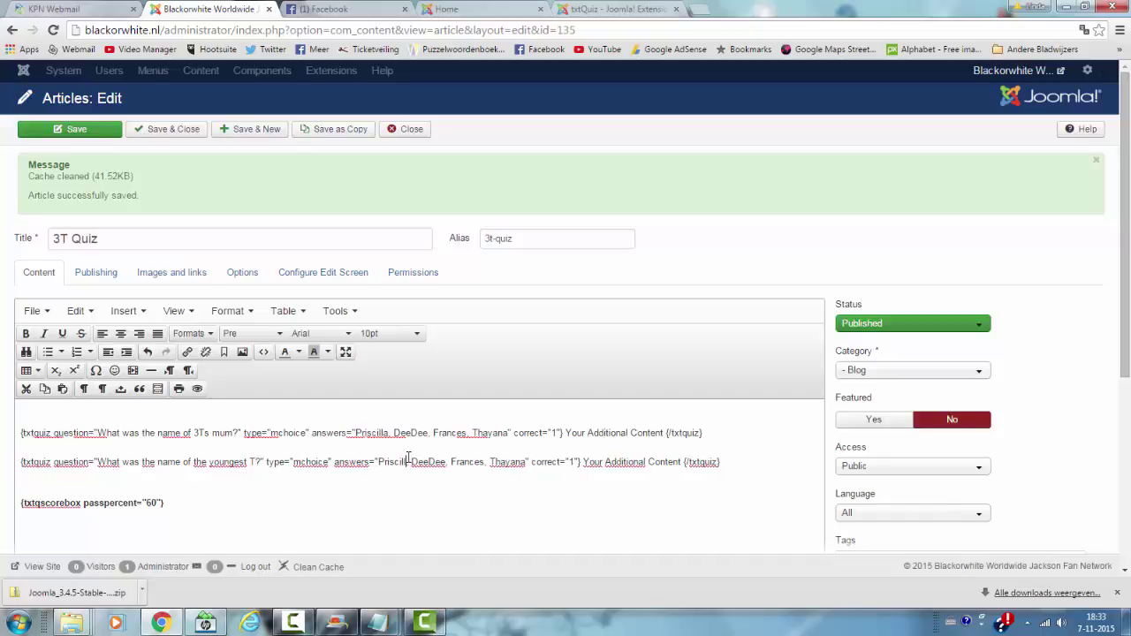
key("BackSpace")
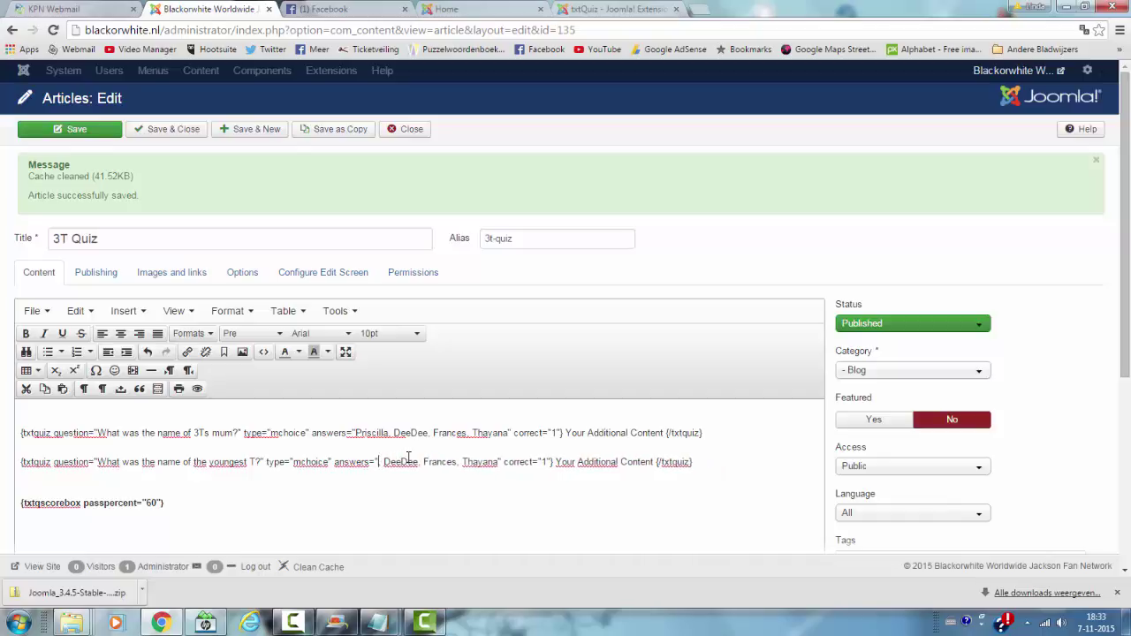
type("TJ")
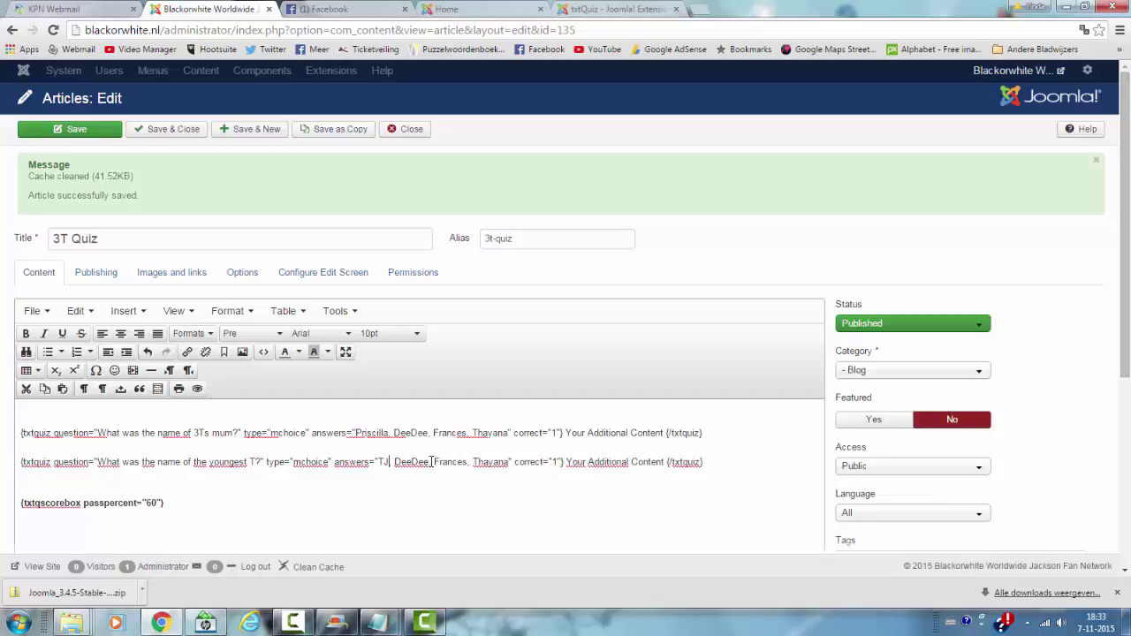
Replace the second answer, DeeDee, with Taj in the youngest T question
key("BackSpace")
key("BackSpace")
key("BackSpace")
key("BackSpace")
key("BackSpace")
key("BackSpace")
key("BackSpace")
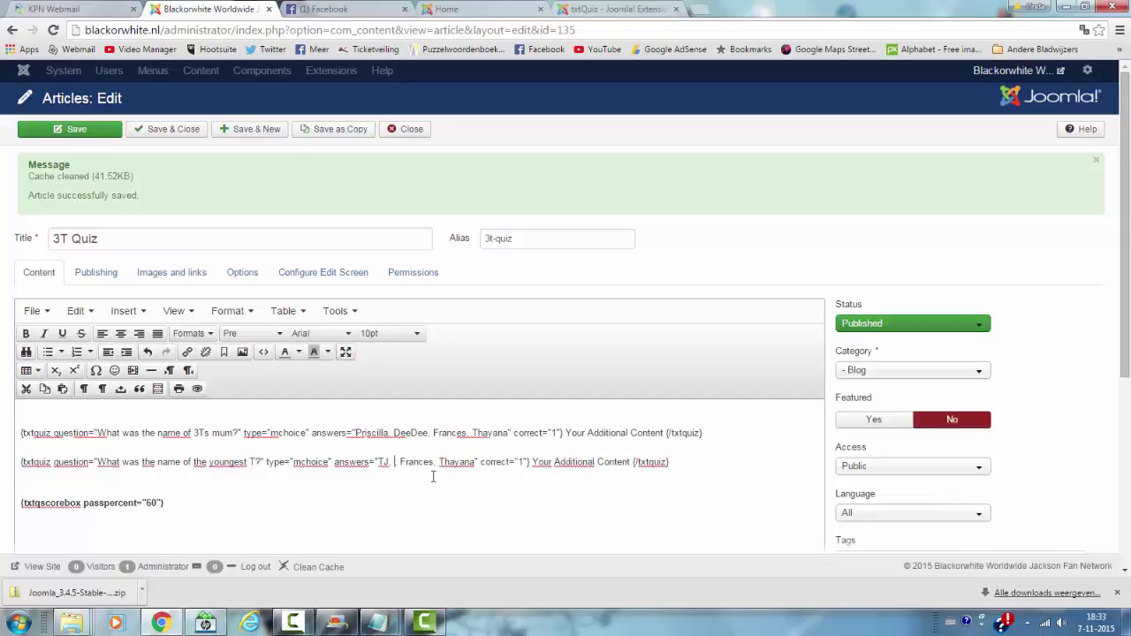
type("Taj,")
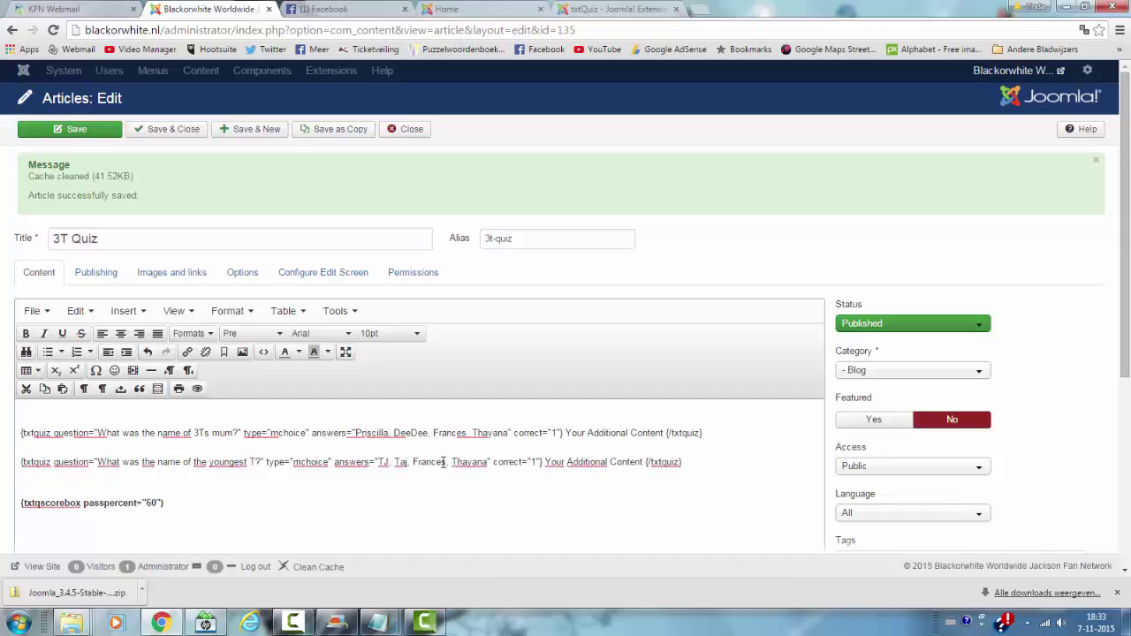
Replace the third answer, Frances, with Taryll in the youngest T question
key("BackSpace")
key("BackSpace")
key("BackSpace")
key("BackSpace")
key("BackSpace")
key("BackSpace")
key("BackSpace")
key("BackSpace")
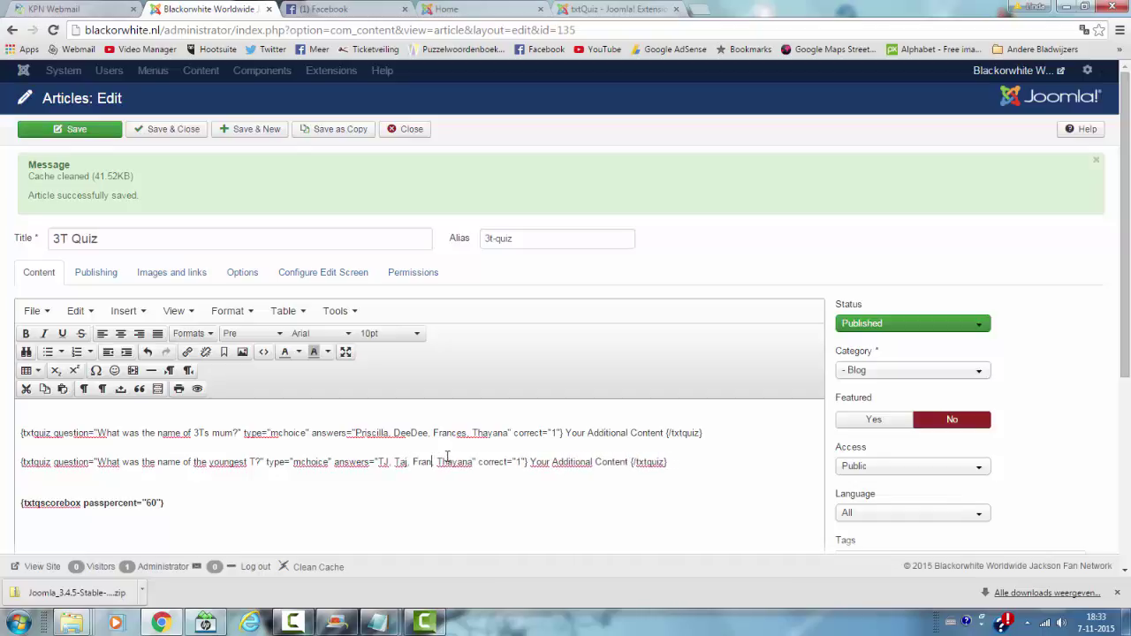
type("Tary")
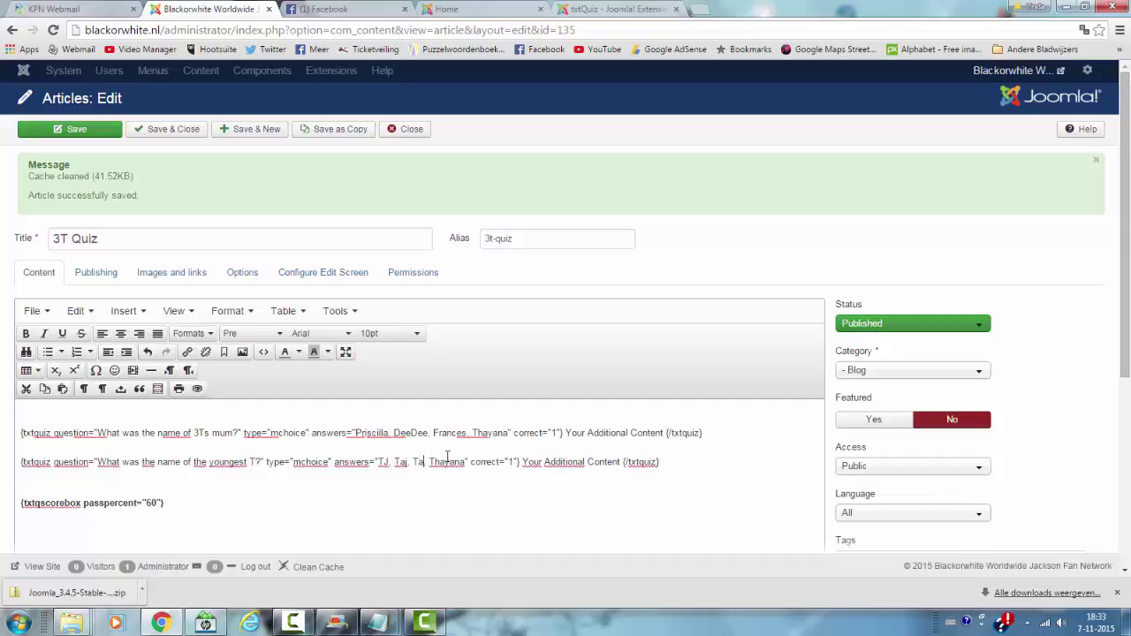
type("ll")
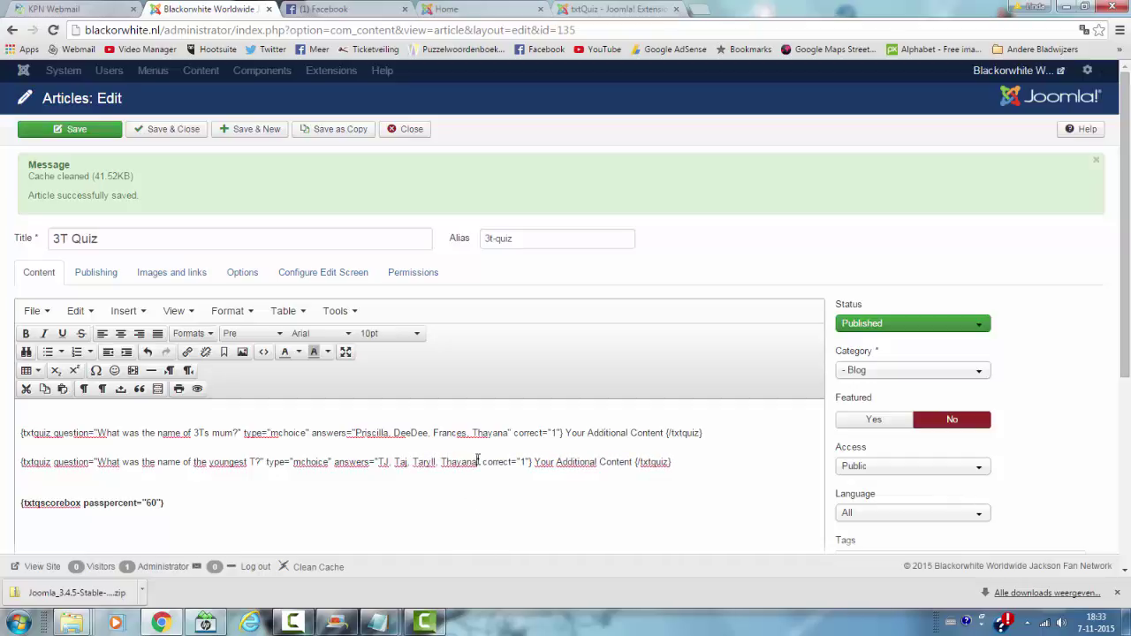
Remove the fourth answer, Thayana, and its preceding comma from the youngest T question, and save the article
key("BackSpace")
key("BackSpace")
key("BackSpace")
key("BackSpace")
key("BackSpace")
key("BackSpace")
key("BackSpace")
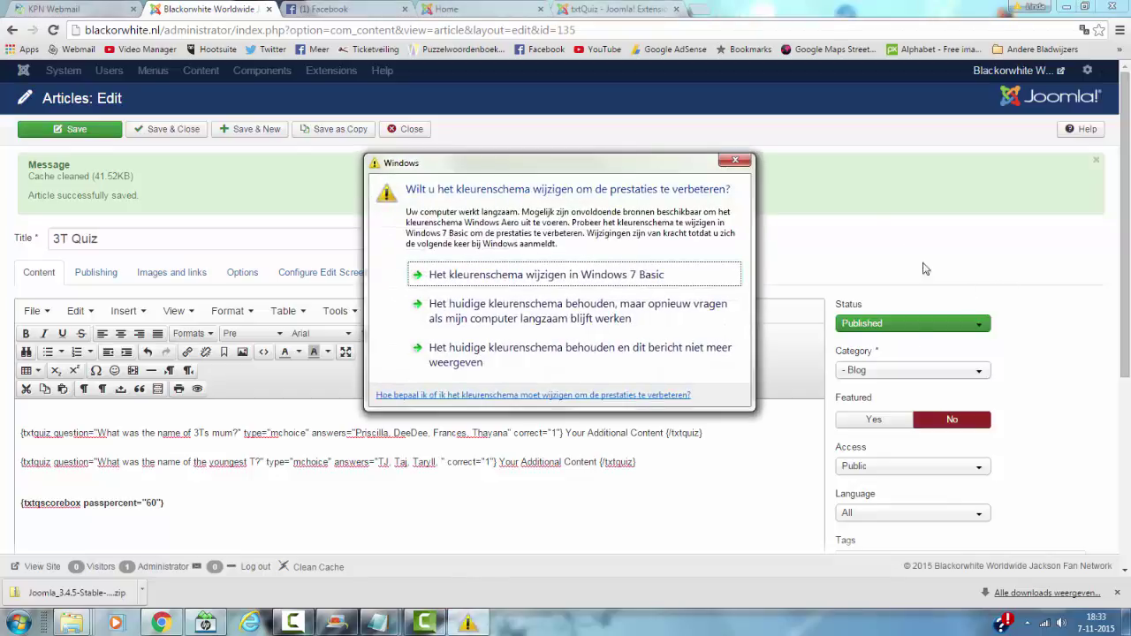
left_click(735, 163)
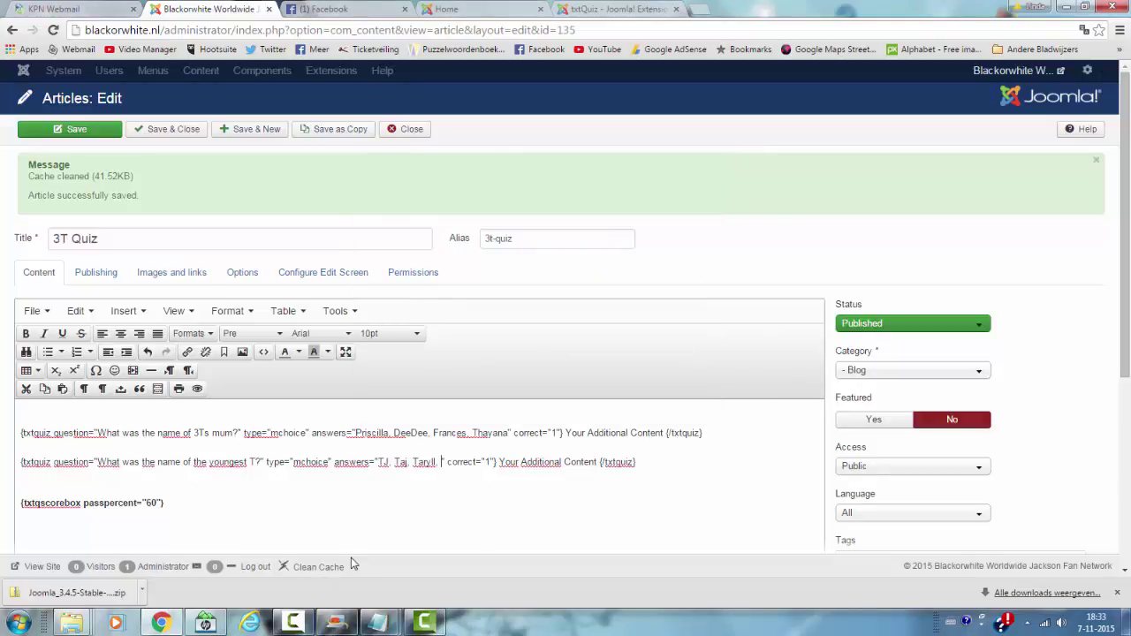
key("BackSpace")
key("BackSpace")
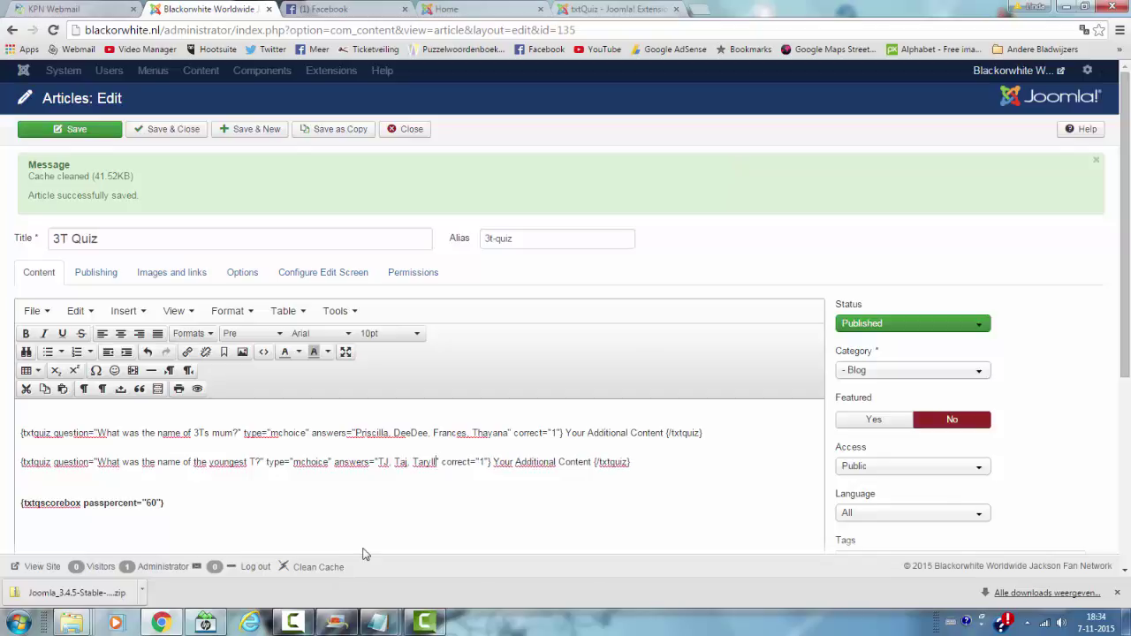
left_click(79, 133)
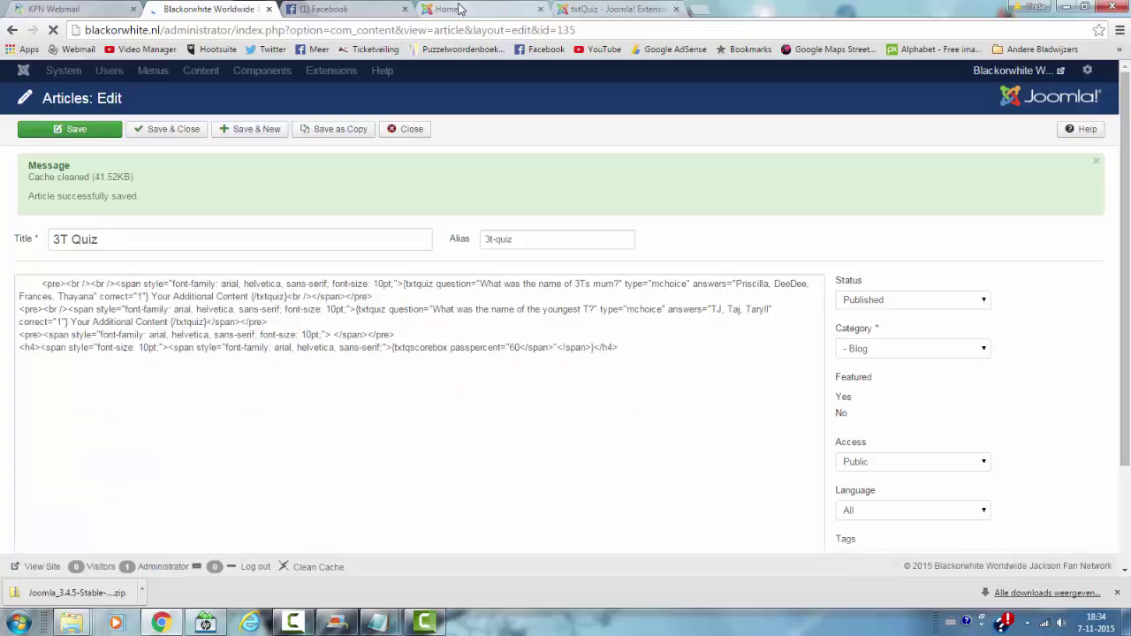
Reload the site's home page and grade the quiz with DeeDee and TJ as the answers
left_click(459, 9)
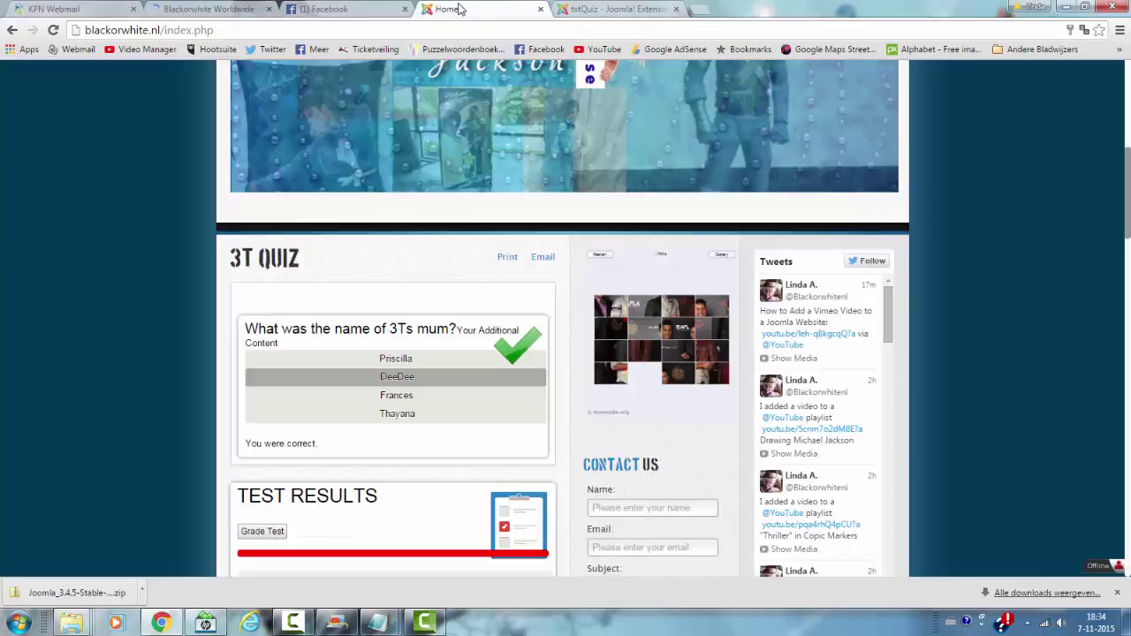
left_click(450, 31)
key("Return")
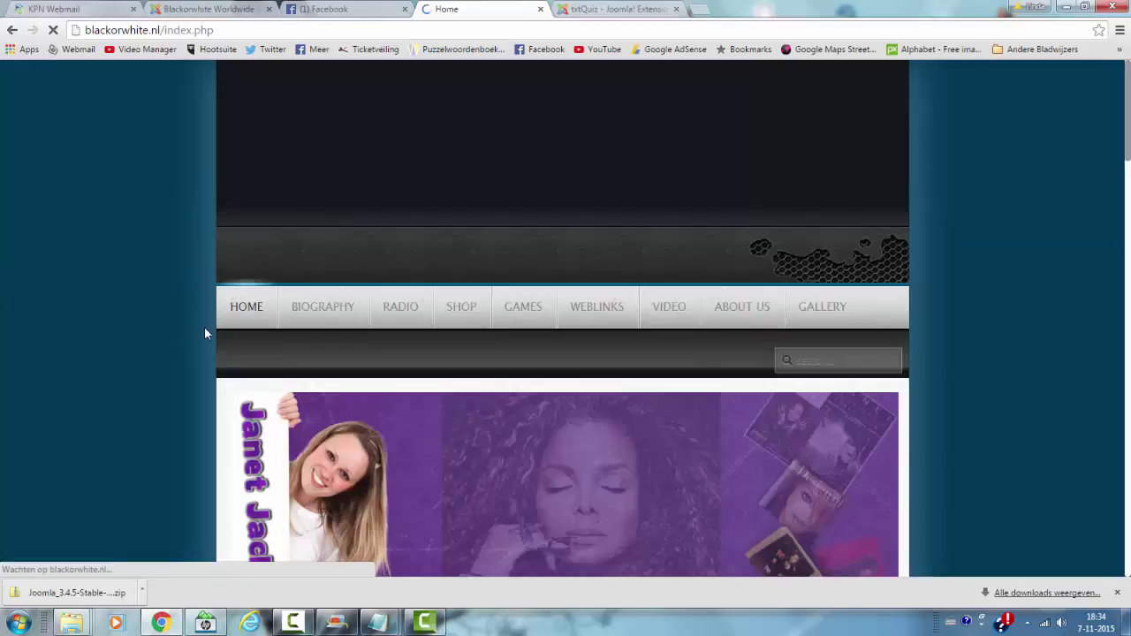
scroll(204, 326, "down", 6)
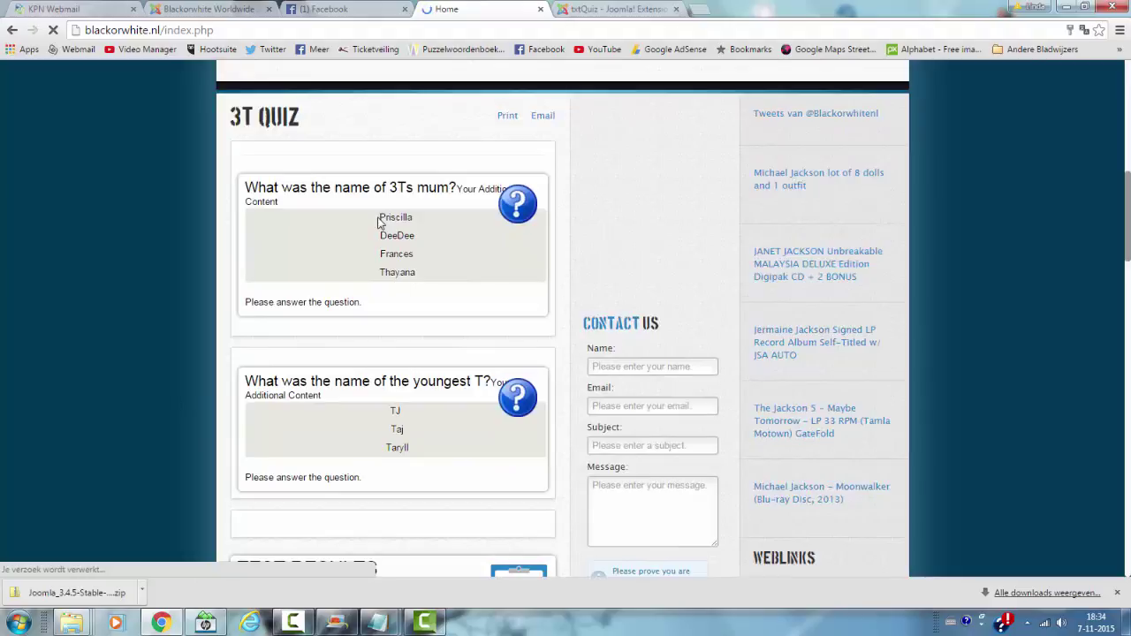
left_click(396, 240)
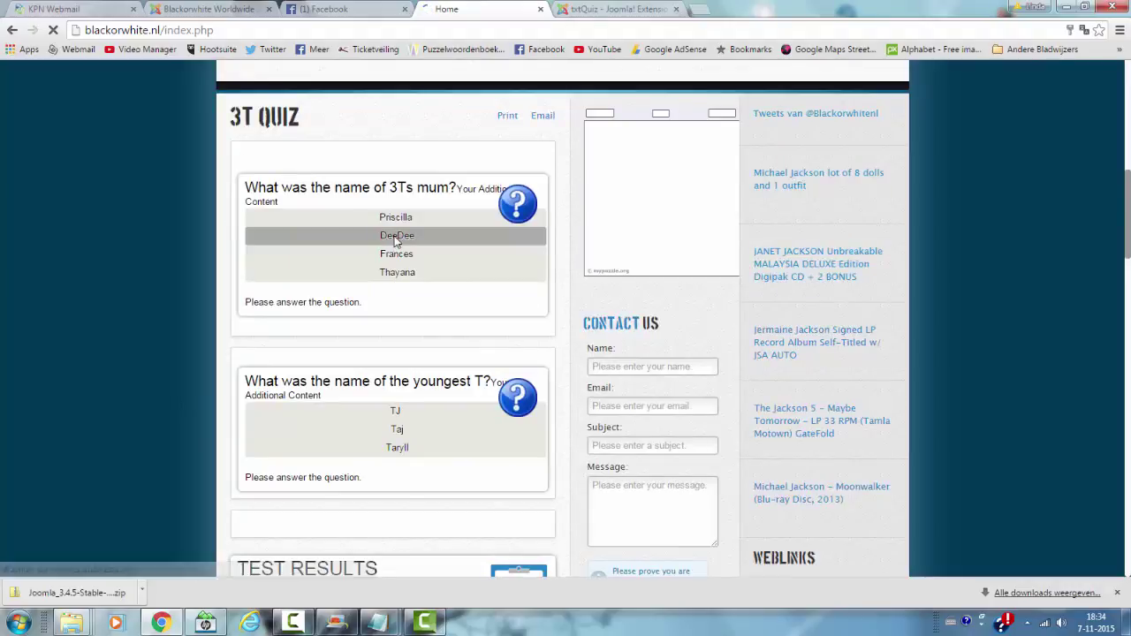
left_click(403, 412)
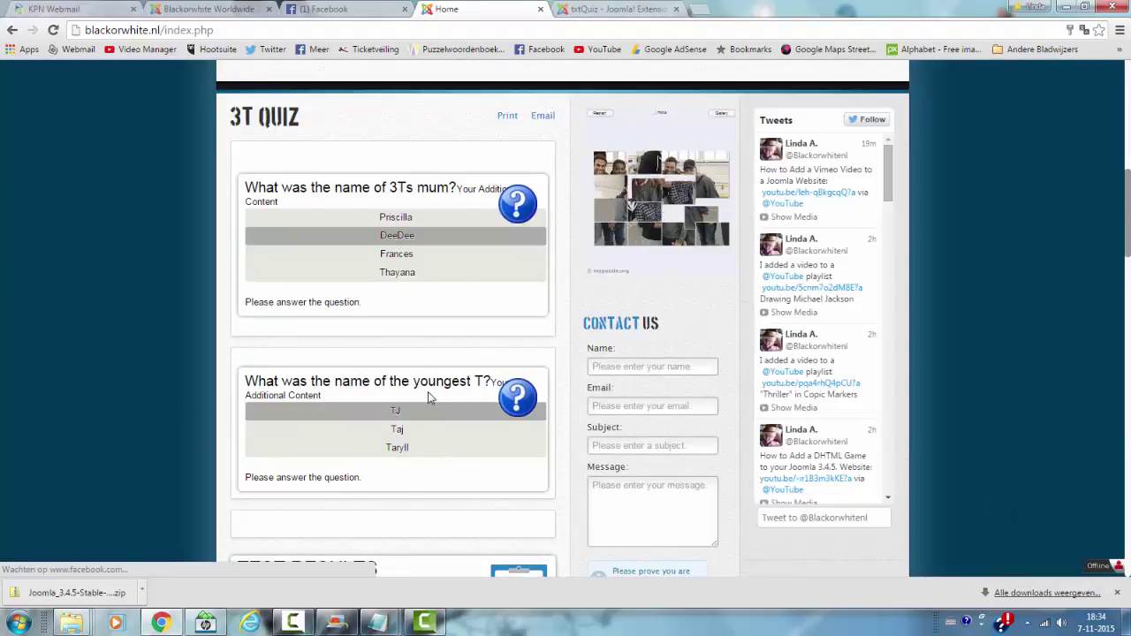
scroll(430, 397, "down", 2)
left_click(262, 463)
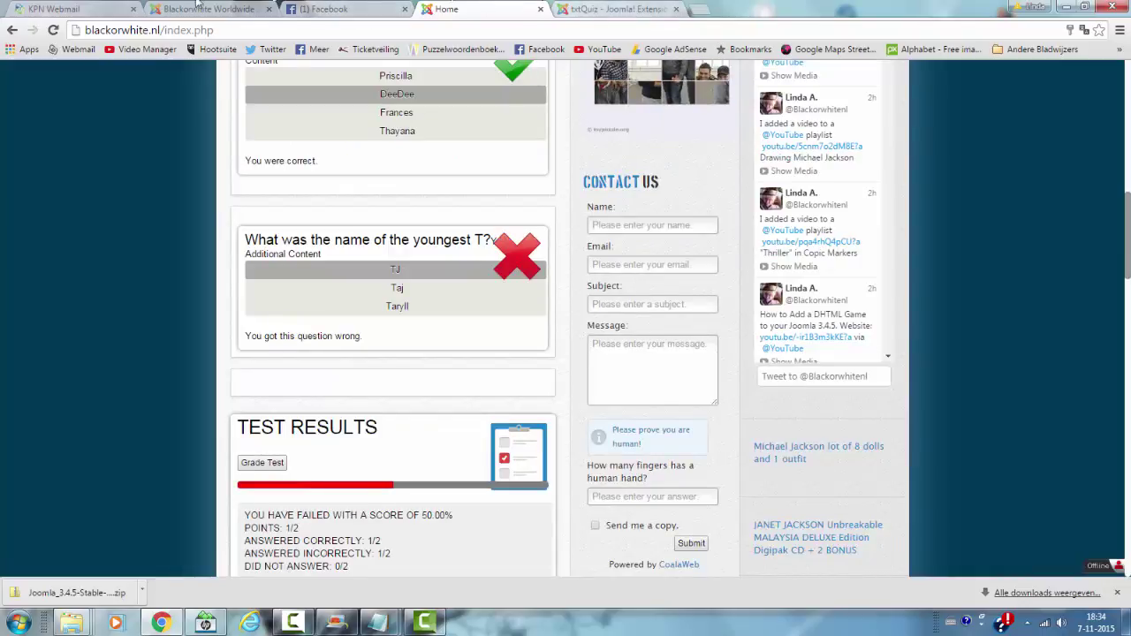
Return to the article editor and set the correct value of the youngest T question to 3
left_click(221, 9)
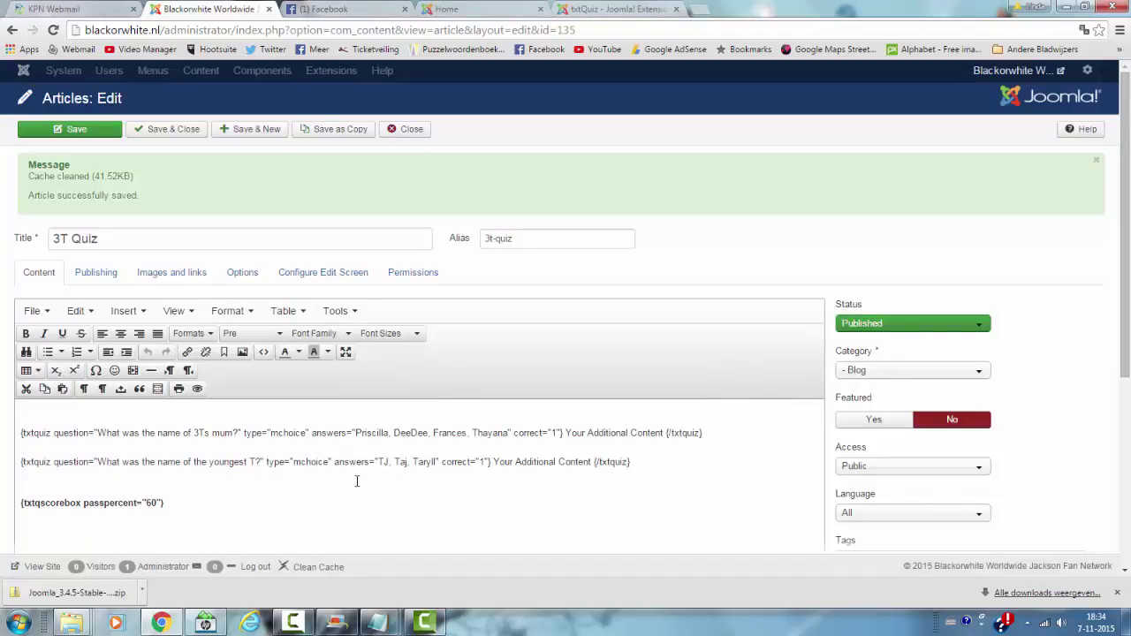
left_click(485, 463)
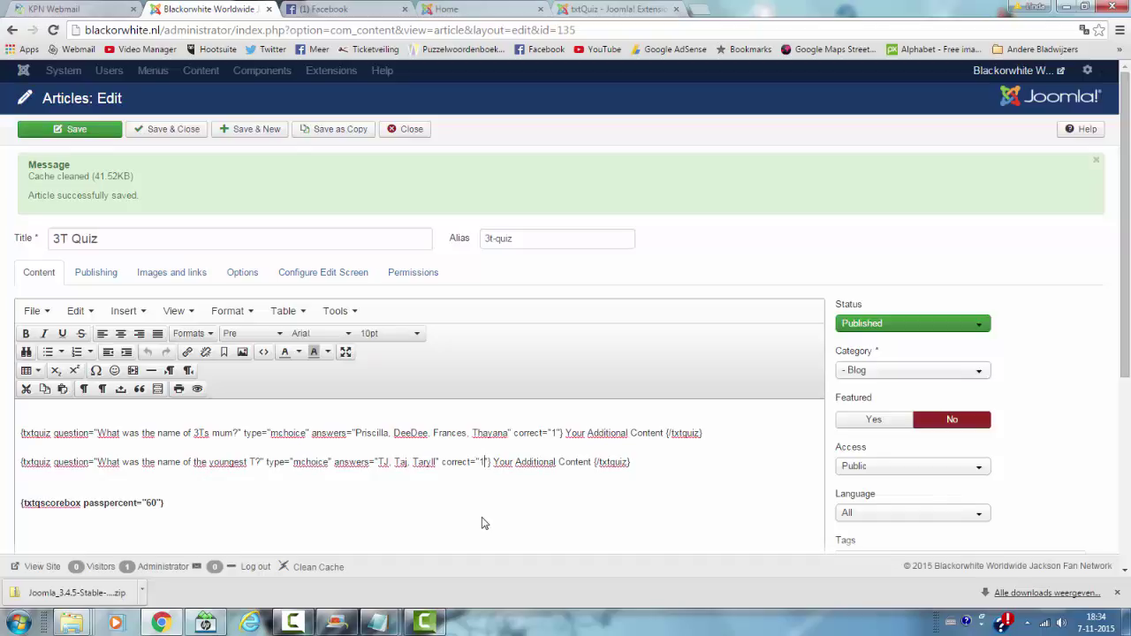
key("BackSpace")
type("3")
Reorder the answers of the youngest T question to Taryll, Taj, TJ and save the article
key("BackSpace")
key("BackSpace")
key("BackSpace")
key("BackSpace")
key("BackSpace")
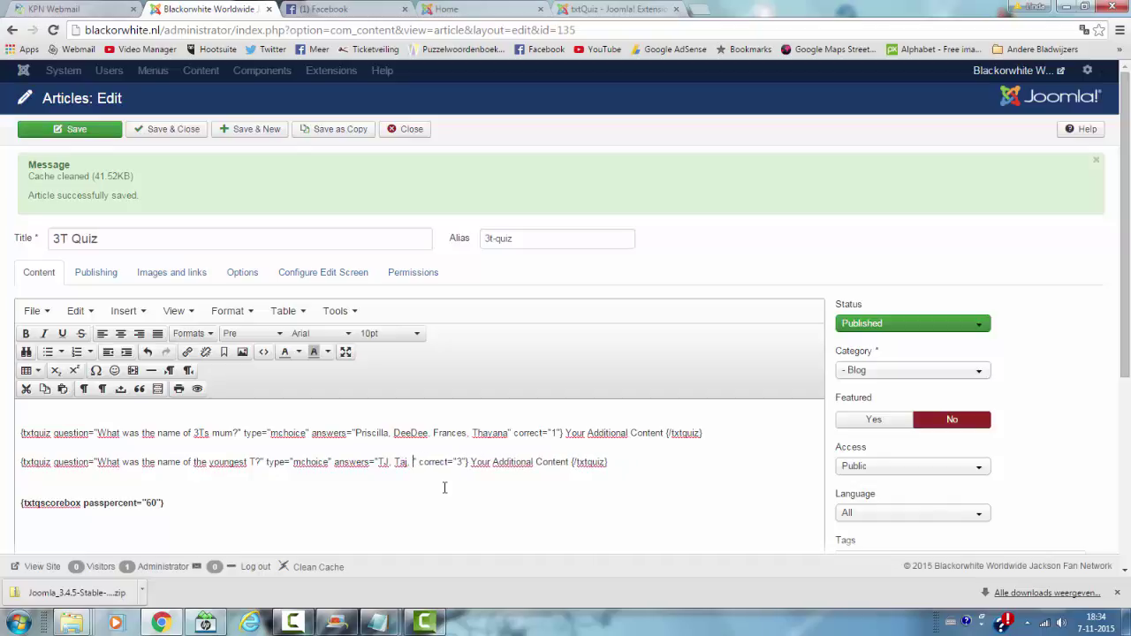
type("J")
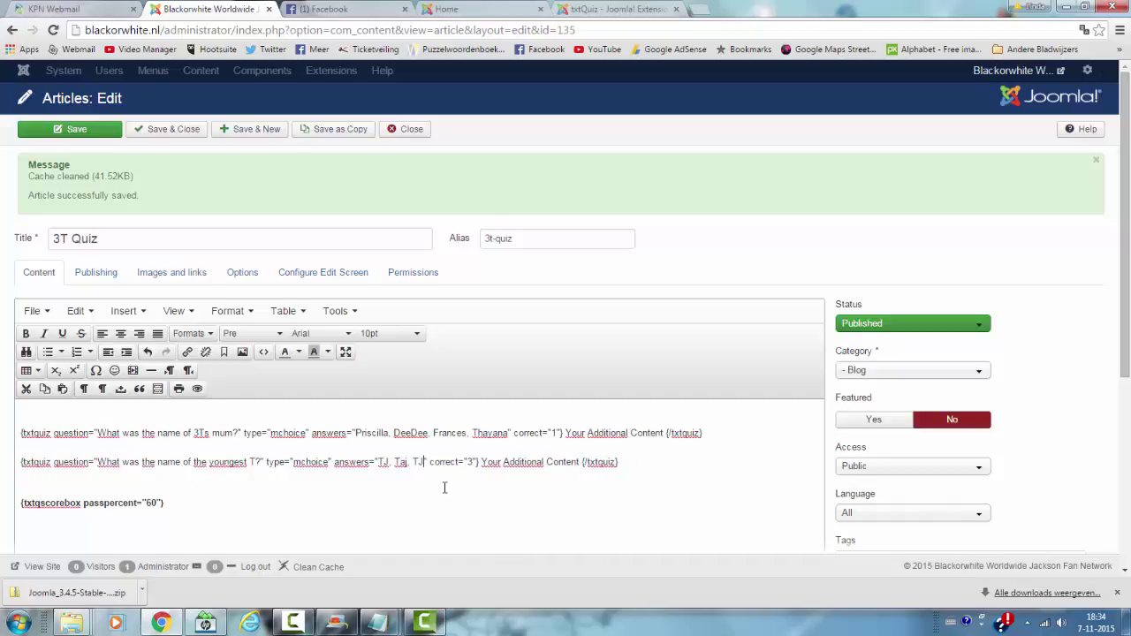
left_click(386, 461)
key("BackSpace")
type("aryll")
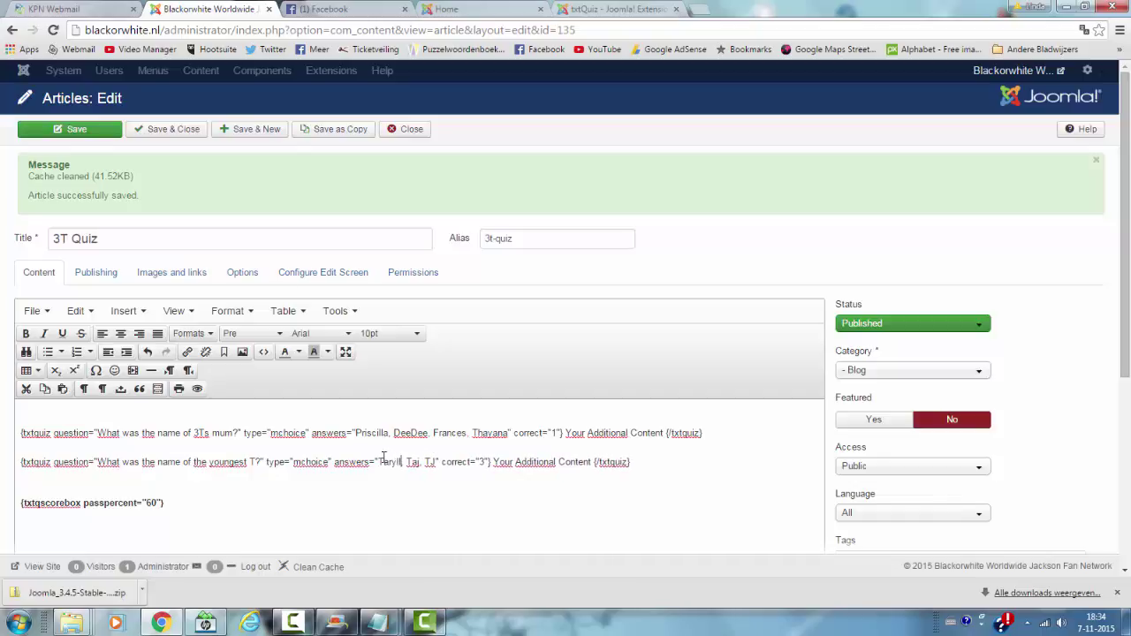
left_click(77, 130)
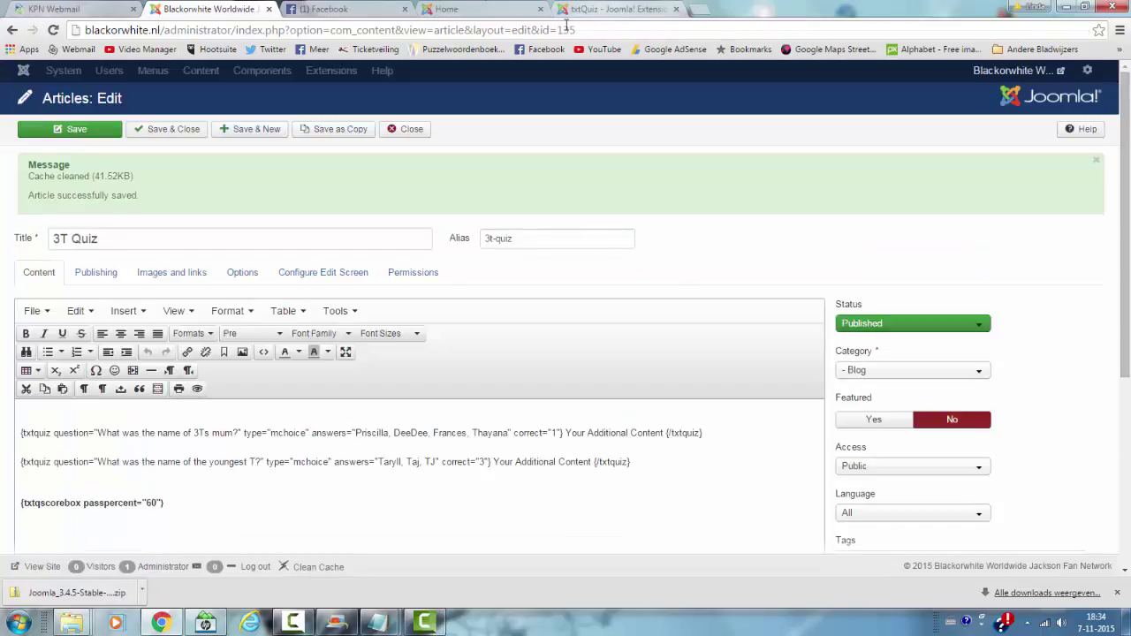
Reload the home page to load the reordered answers, and grade the quiz with DeeDee and TJ selected
left_click(447, 10)
left_click(434, 30)
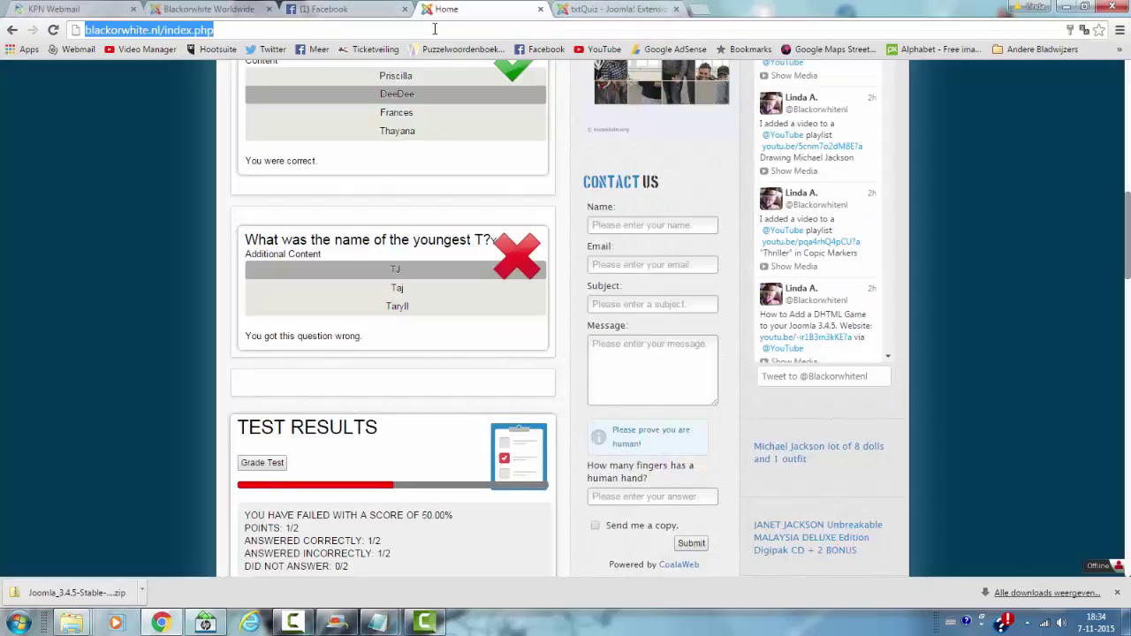
key("Return")
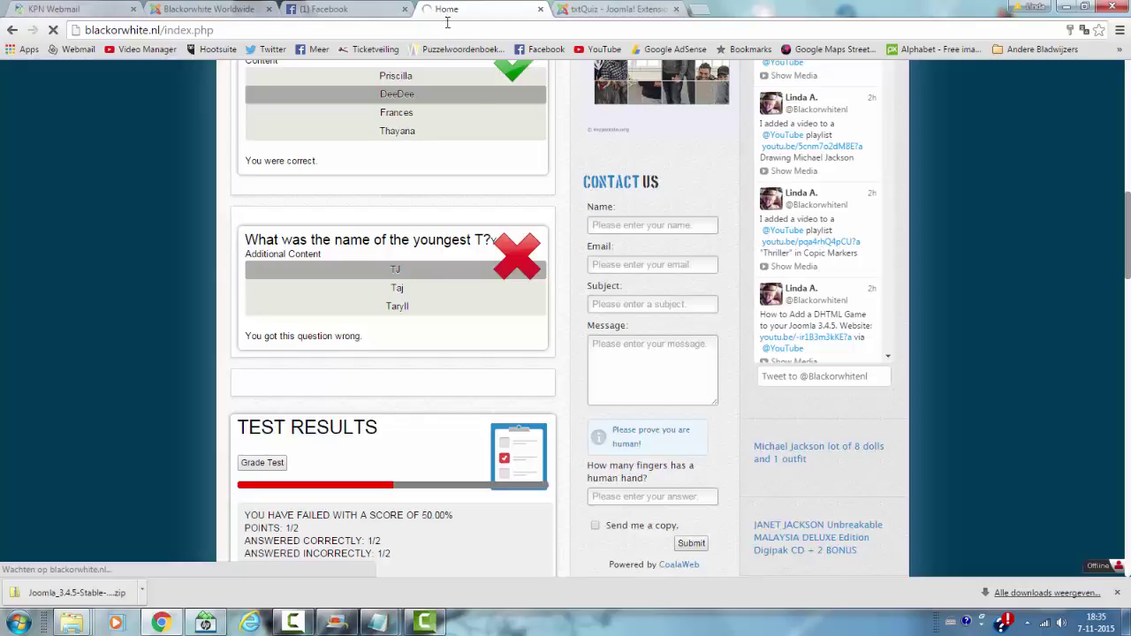
scroll(462, 366, "down", 3)
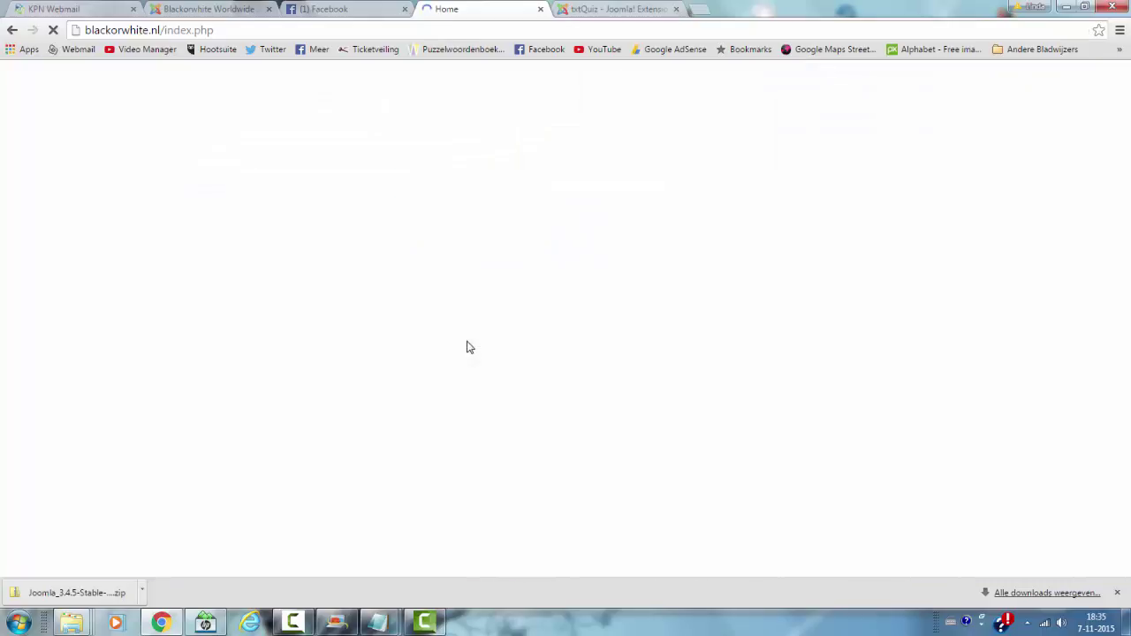
scroll(383, 386, "down", 4)
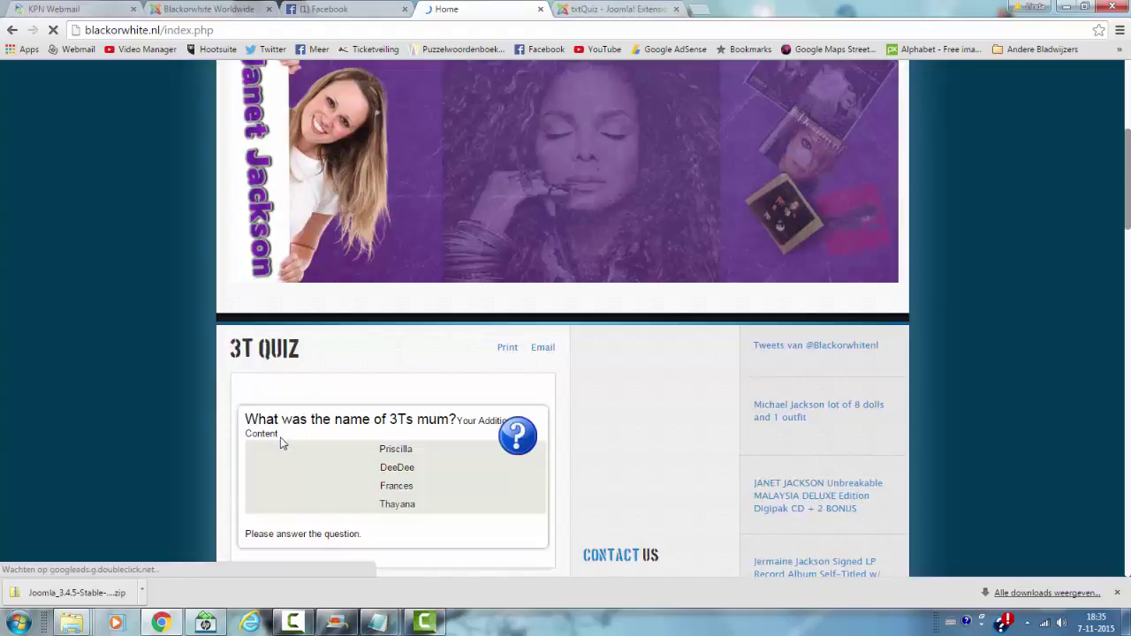
scroll(351, 411, "down", 3)
scroll(400, 312, "up", 1)
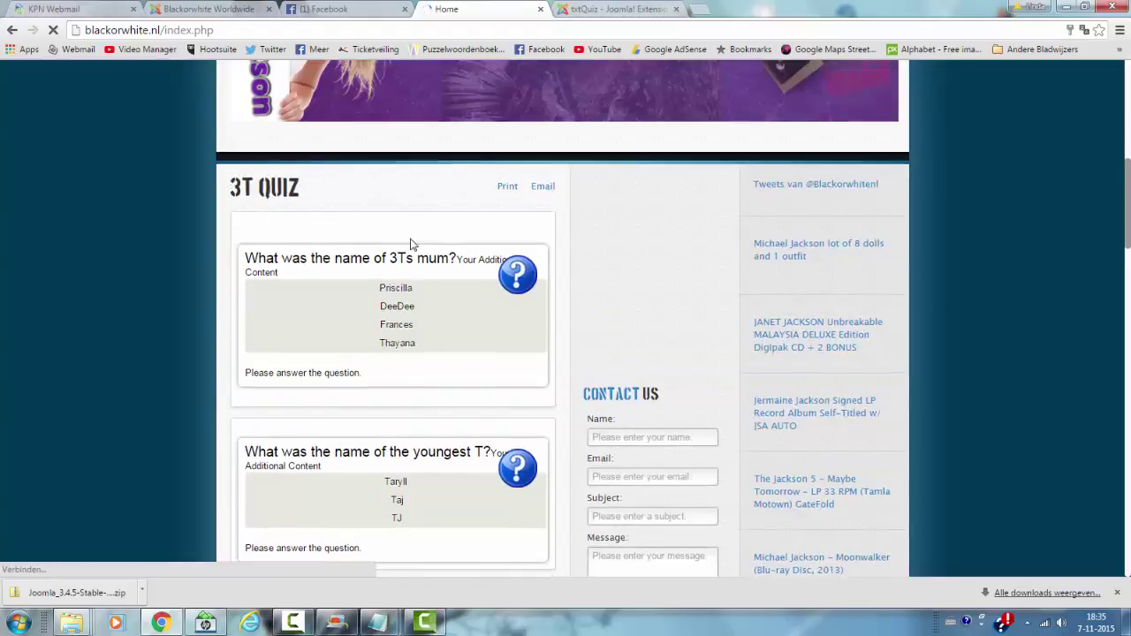
left_click(397, 306)
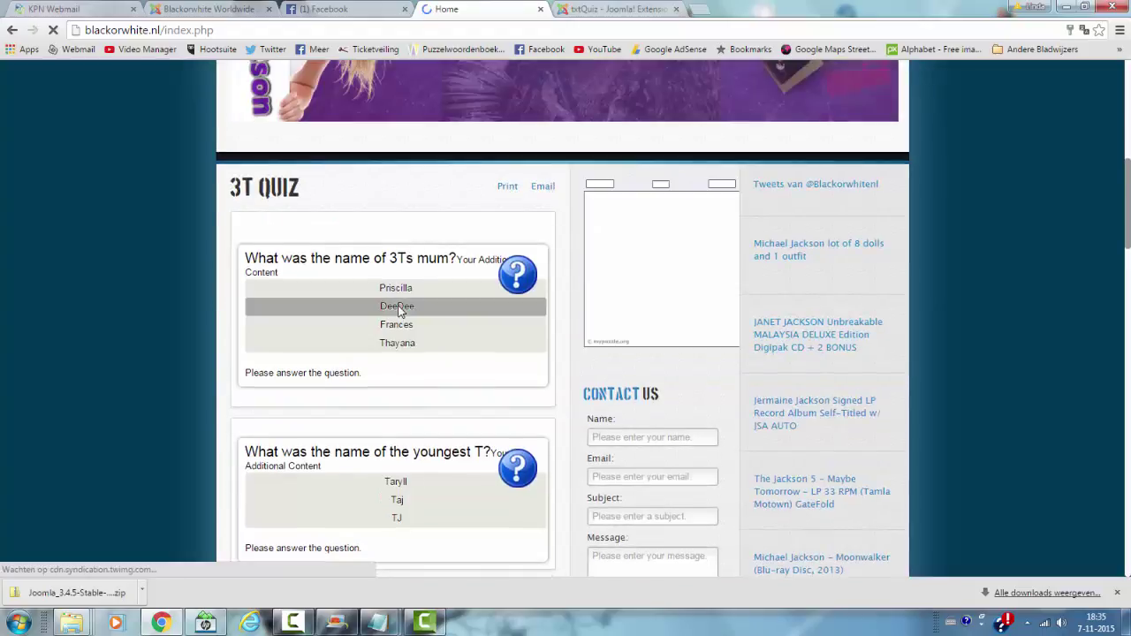
left_click(406, 519)
scroll(338, 443, "down", 3)
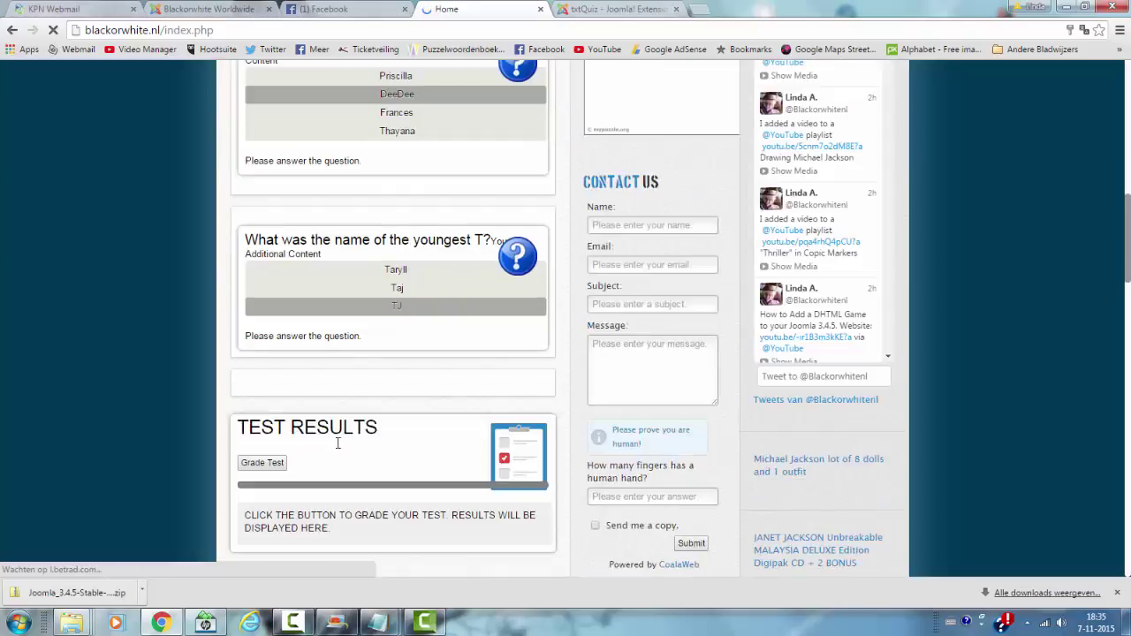
left_click(272, 463)
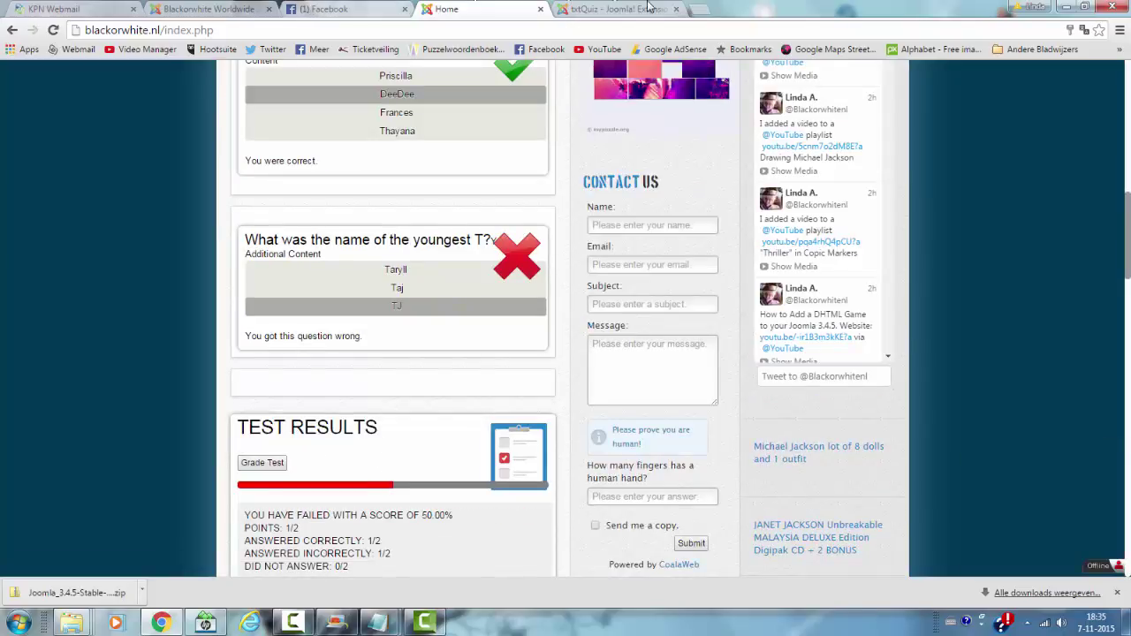
Set the correct value of the youngest T question to 2 in the article editor and save the article
left_click(205, 10)
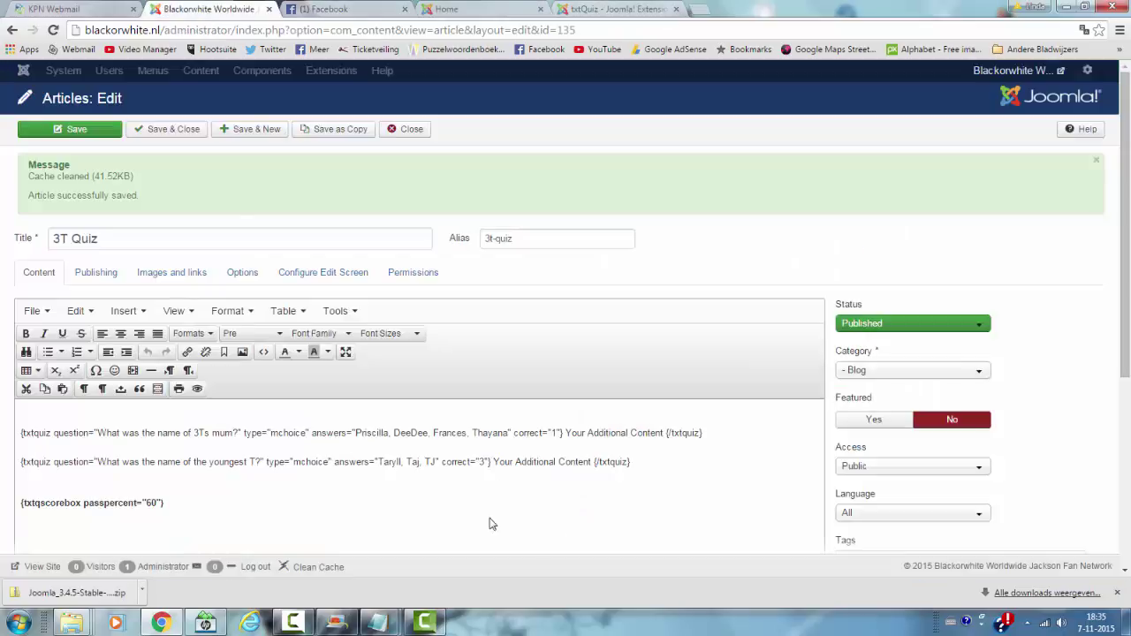
left_click(483, 463)
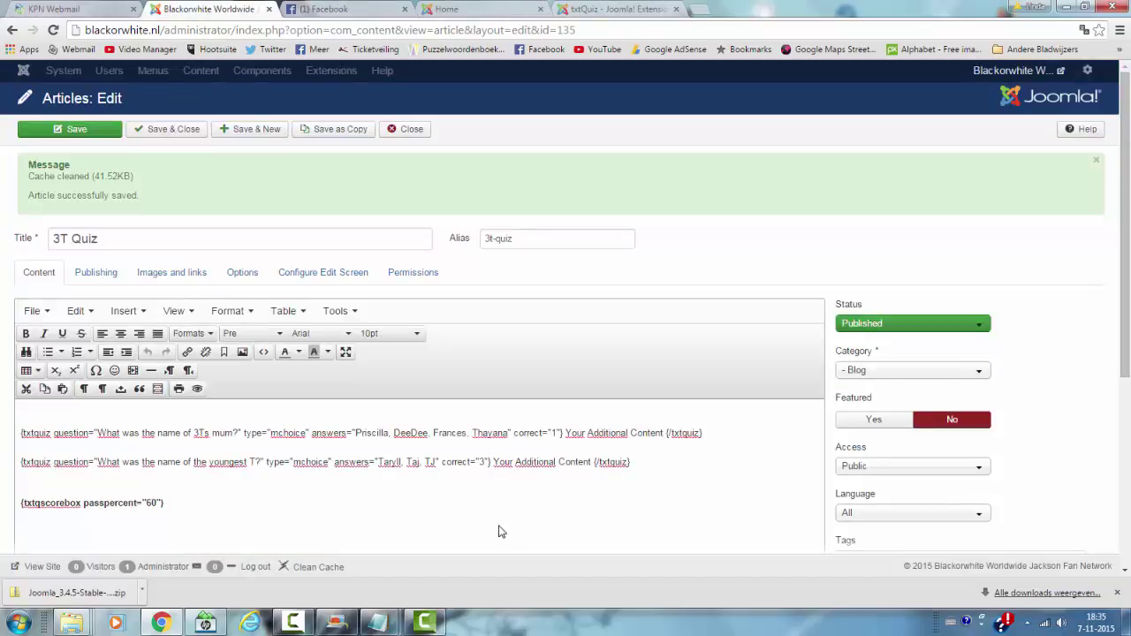
key("BackSpace")
type("2")
left_click(76, 131)
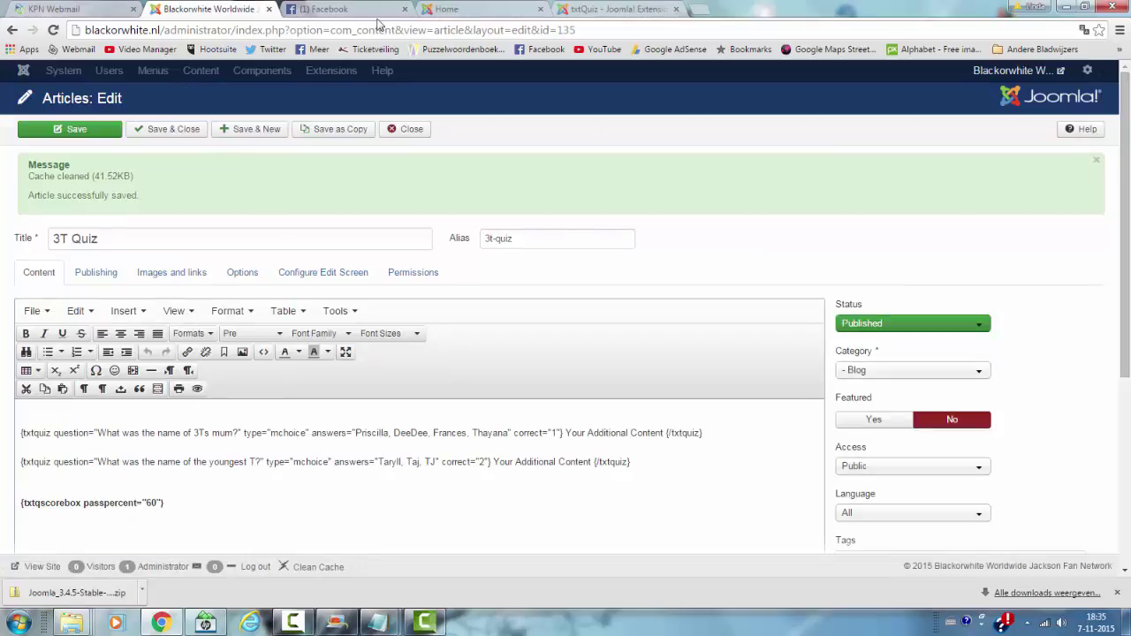
Reload the home page, grade the quiz with DeeDee and TJ selected, and review both graded questions and the test results
left_click(484, 9)
left_click(461, 31)
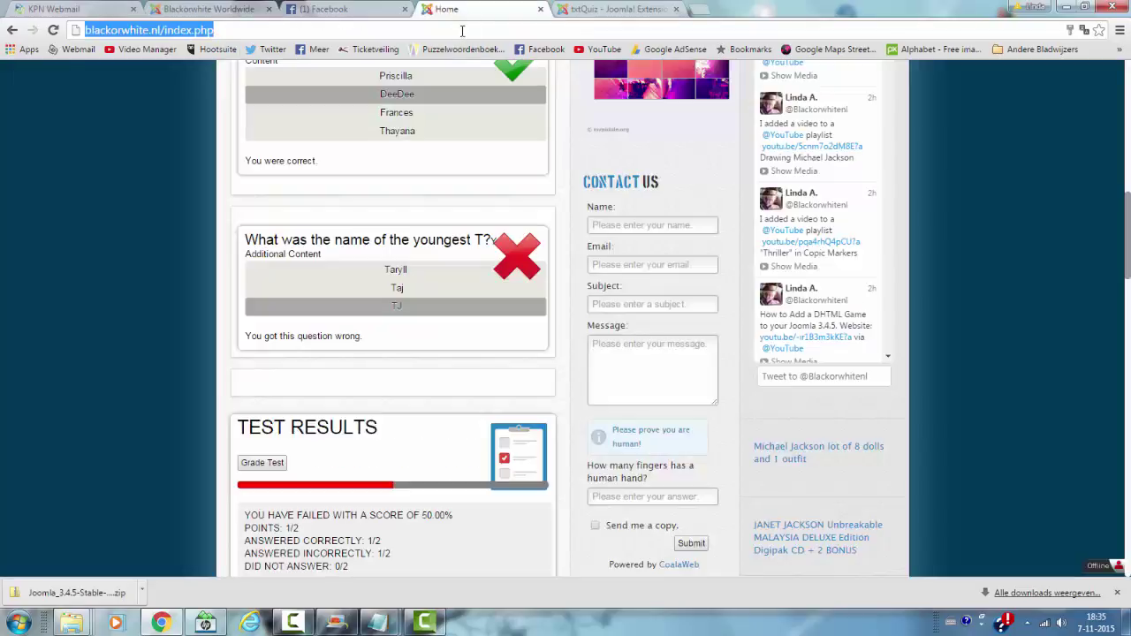
key("Return")
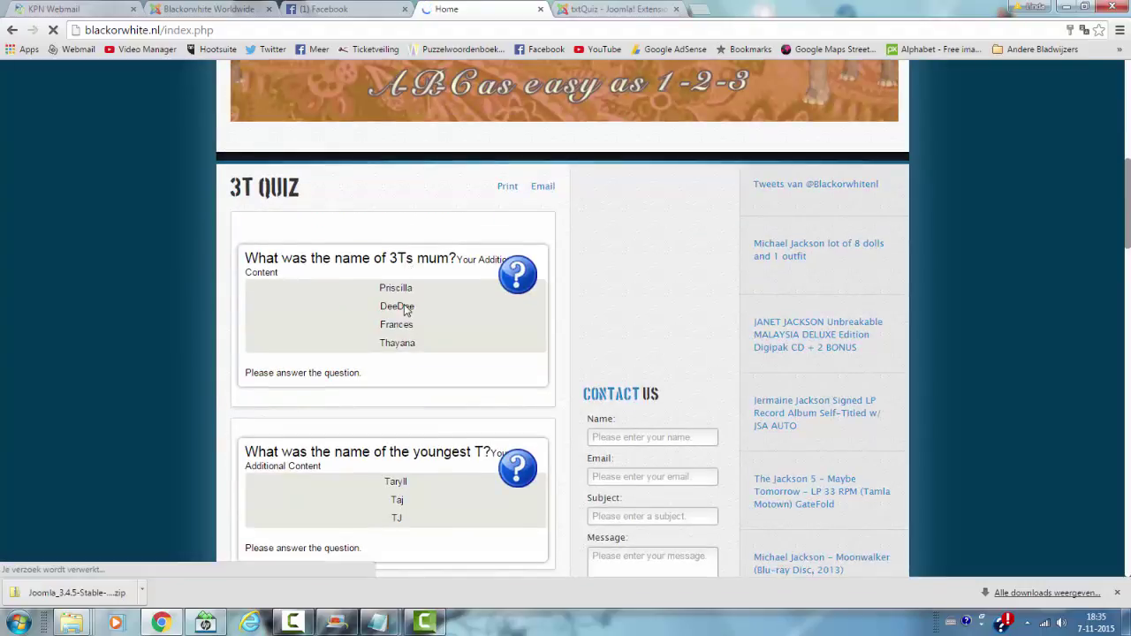
left_click(405, 309)
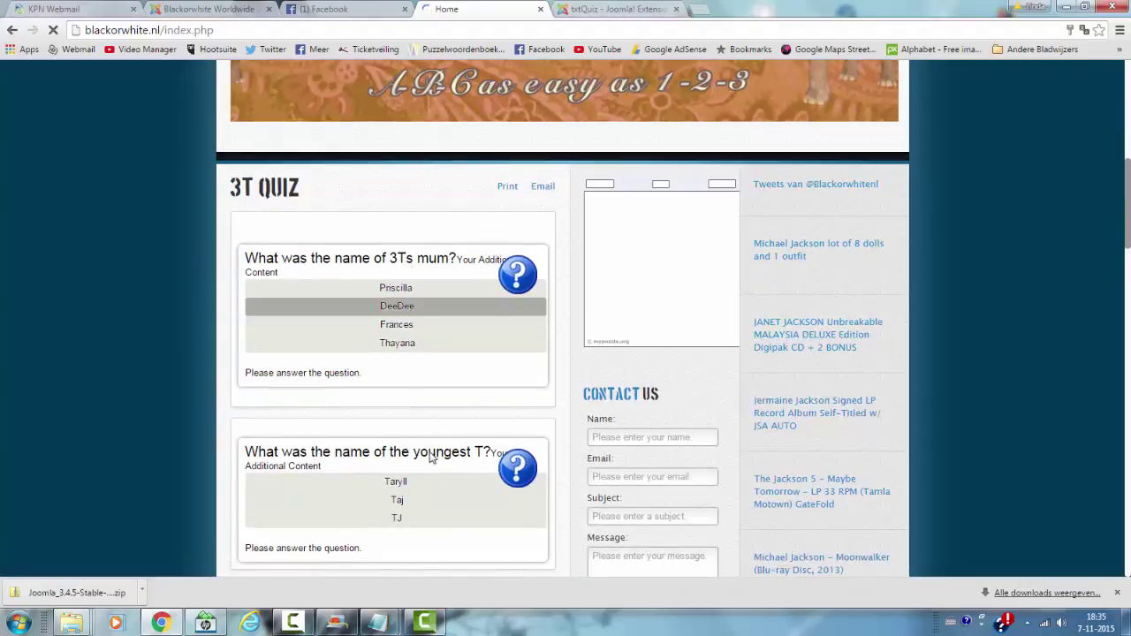
left_click(405, 520)
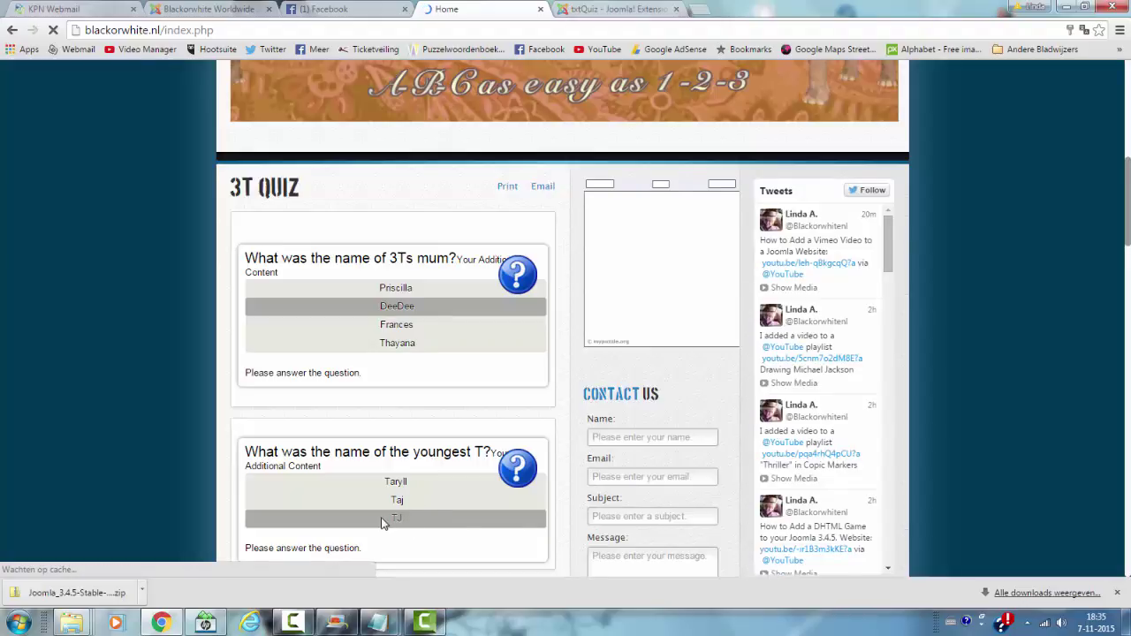
scroll(371, 521, "down", 3)
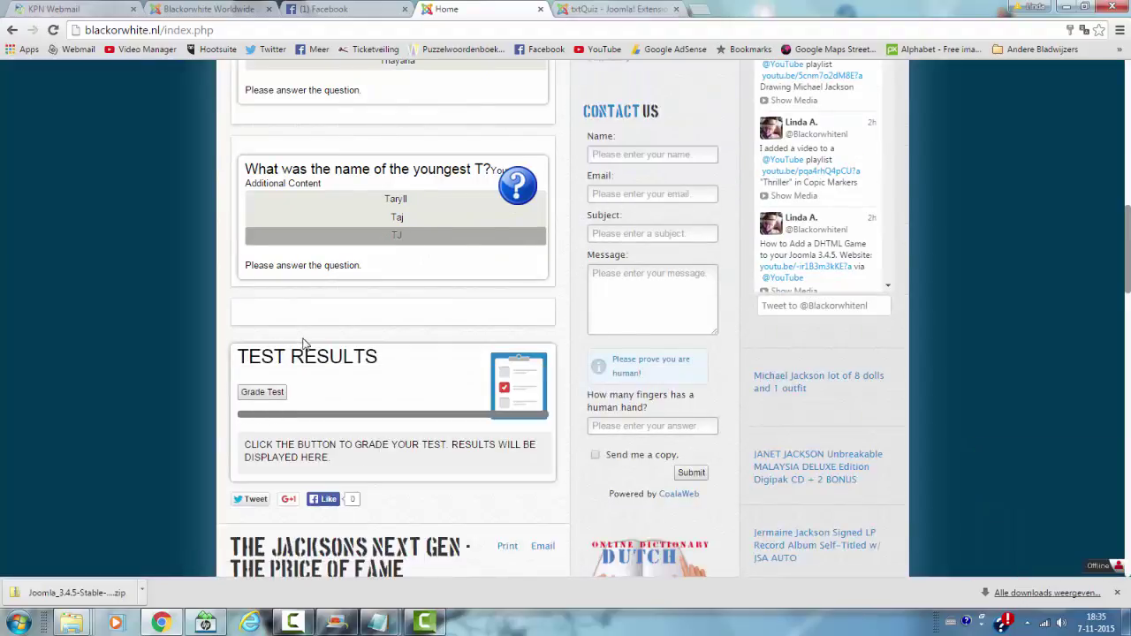
left_click(257, 393)
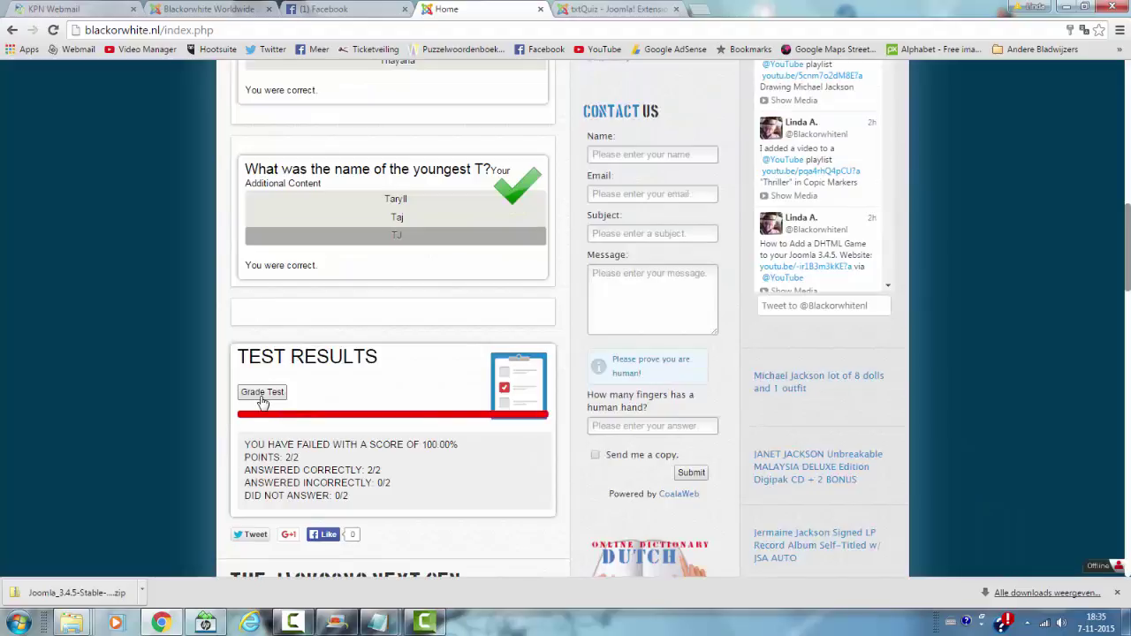
scroll(355, 363, "up", 2)
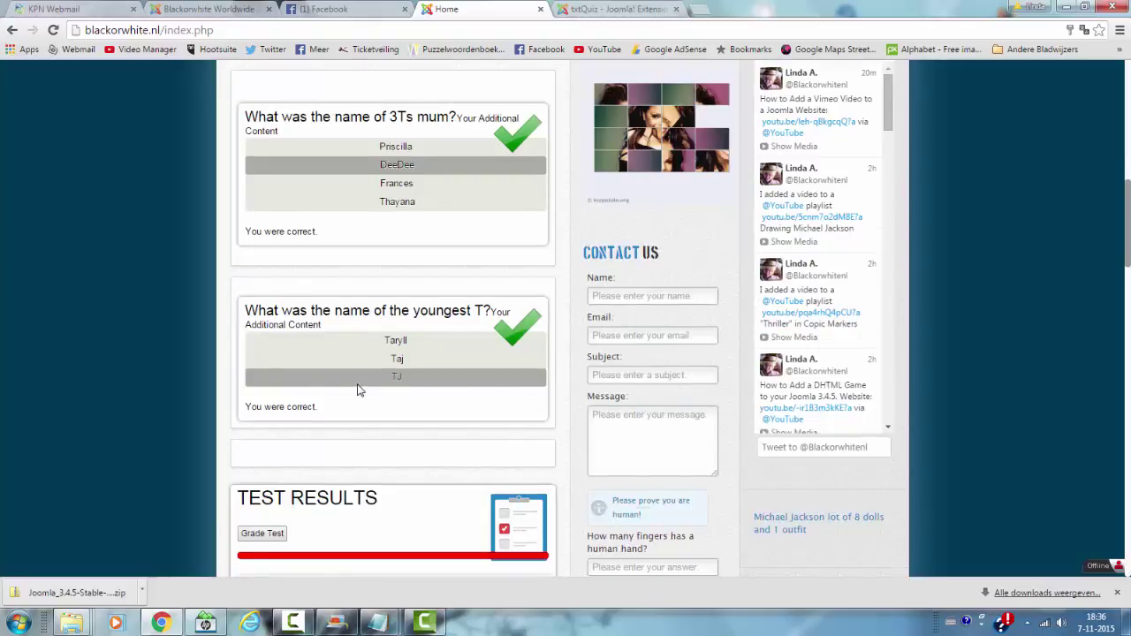
scroll(357, 390, "up", 3)
scroll(357, 378, "down", 4)
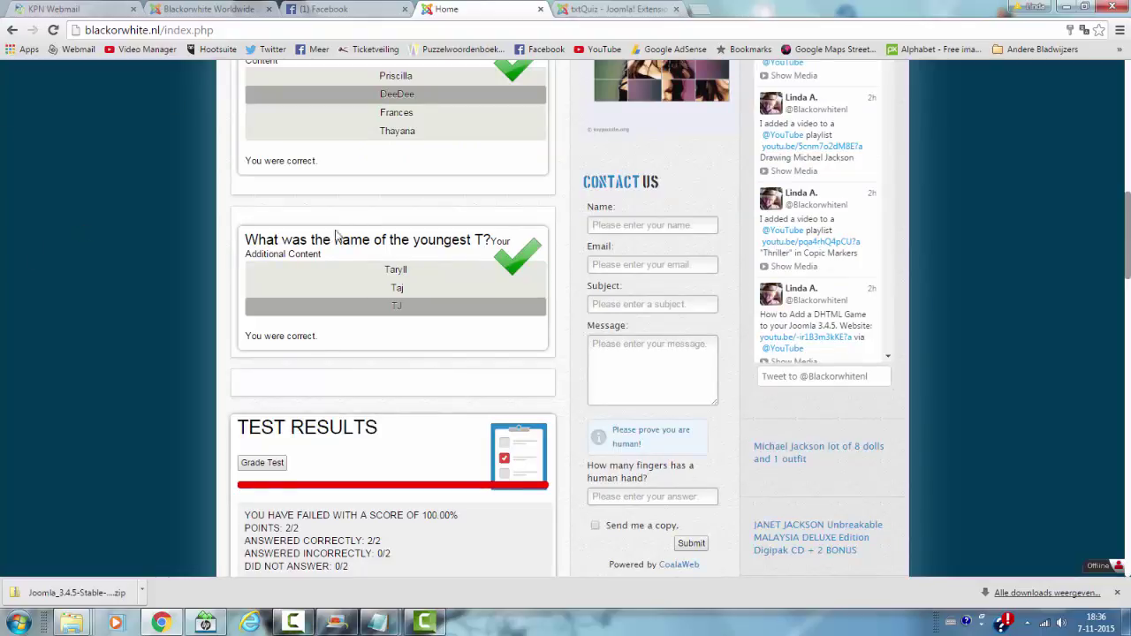
scroll(424, 247, "up", 2)
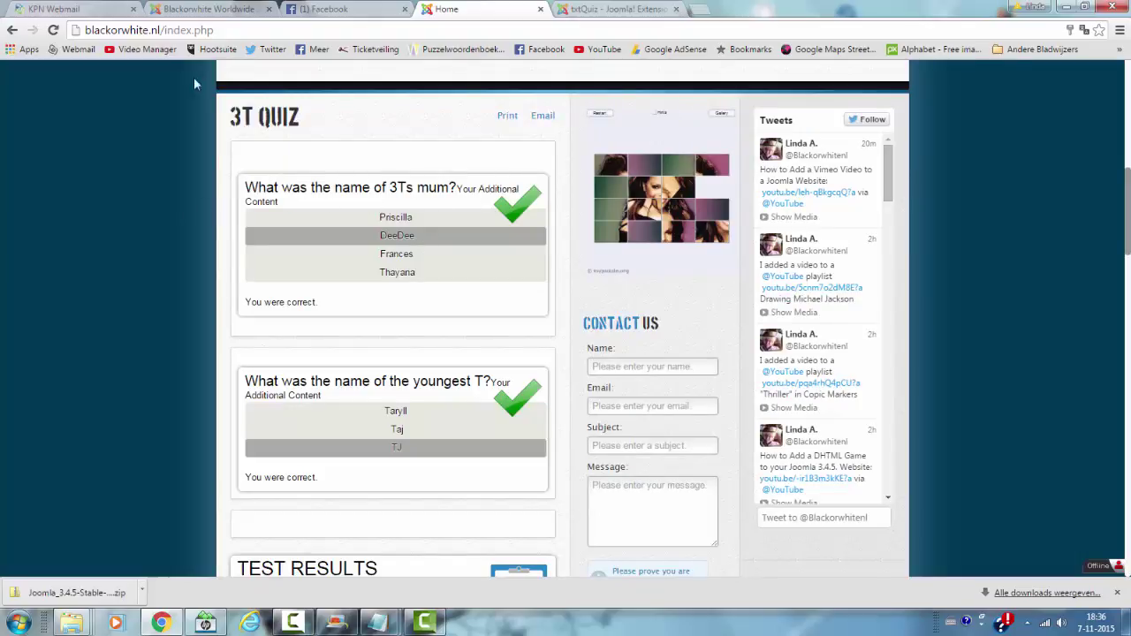
Return to the article editor and delete the placeholder text "Your Additional Content" from the youngest T question
left_click(182, 9)
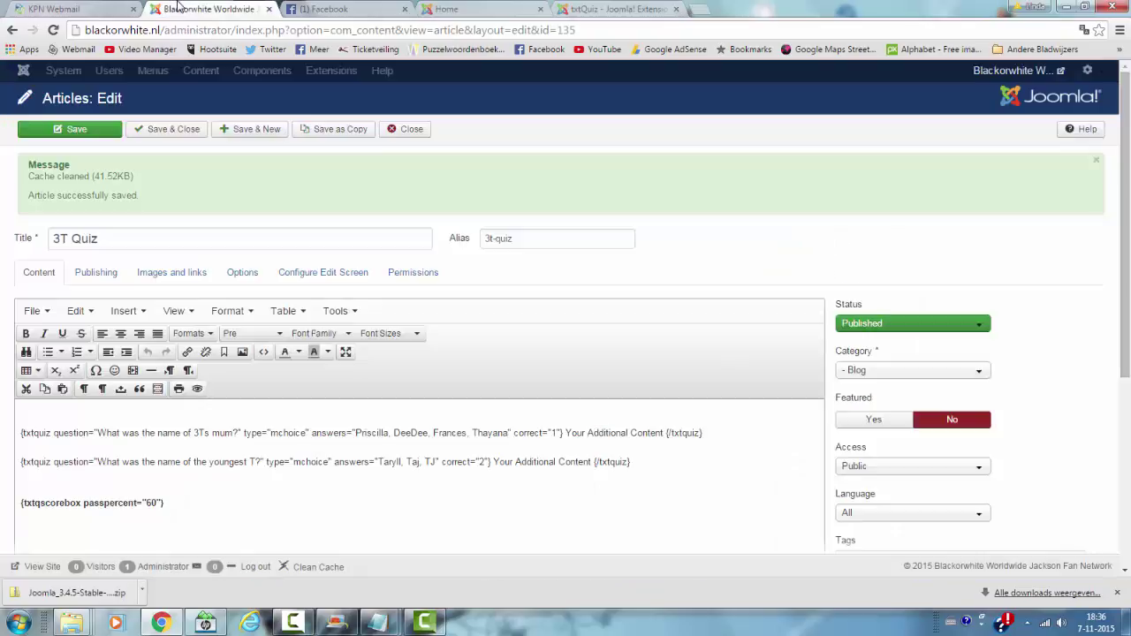
left_click(594, 462)
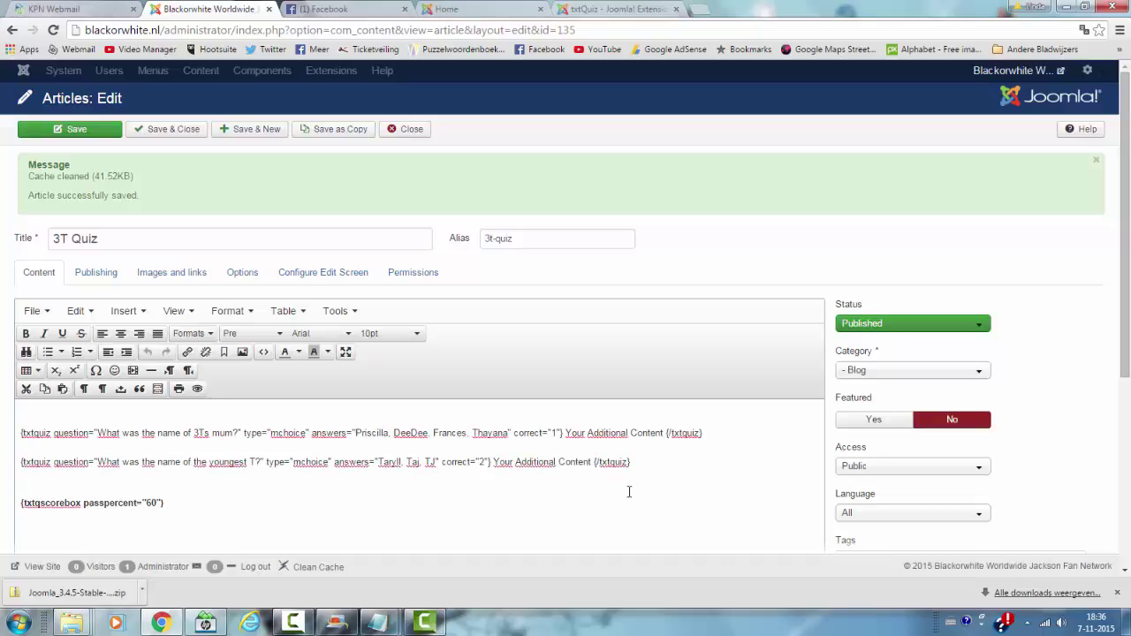
key("BackSpace")
key("BackSpace")
key("BackSpace")
key("BackSpace")
key("BackSpace")
key("BackSpace")
key("BackSpace")
key("BackSpace")
key("BackSpace")
key("BackSpace")
key("BackSpace")
key("BackSpace")
key("BackSpace")
key("BackSpace")
key("BackSpace")
key("BackSpace")
key("BackSpace")
key("BackSpace")
key("BackSpace")
key("BackSpace")
key("BackSpace")
key("BackSpace")
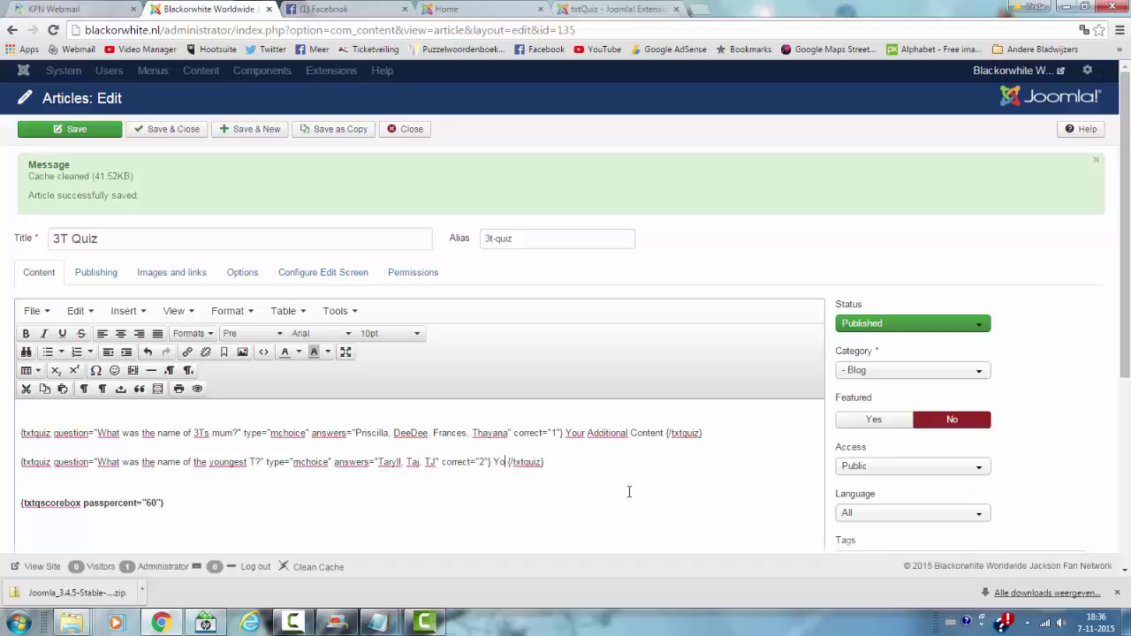
key("BackSpace")
key("BackSpace")
key("BackSpace")
Delete the placeholder text "Your Additional Content" from the 3Ts mum question and save the article
left_click(662, 441)
key("BackSpace")
key("BackSpace")
key("BackSpace")
key("BackSpace")
key("BackSpace")
key("BackSpace")
key("BackSpace")
key("BackSpace")
key("BackSpace")
key("BackSpace")
key("BackSpace")
key("BackSpace")
key("BackSpace")
key("BackSpace")
key("BackSpace")
key("BackSpace")
key("BackSpace")
key("BackSpace")
key("BackSpace")
key("BackSpace")
key("BackSpace")
key("BackSpace")
key("BackSpace")
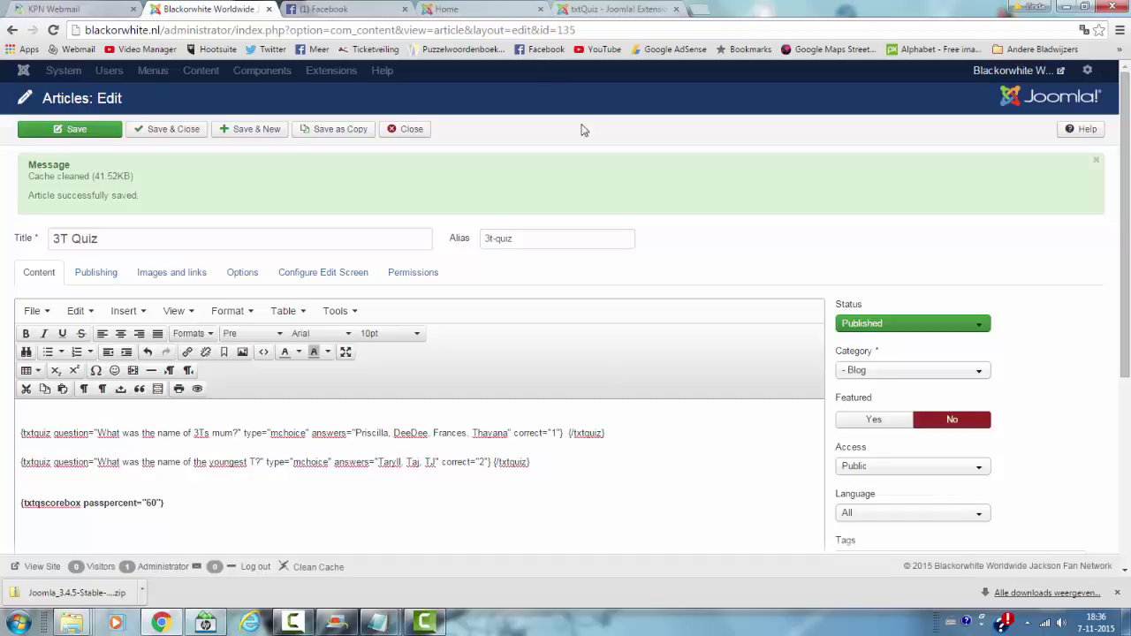
left_click(78, 132)
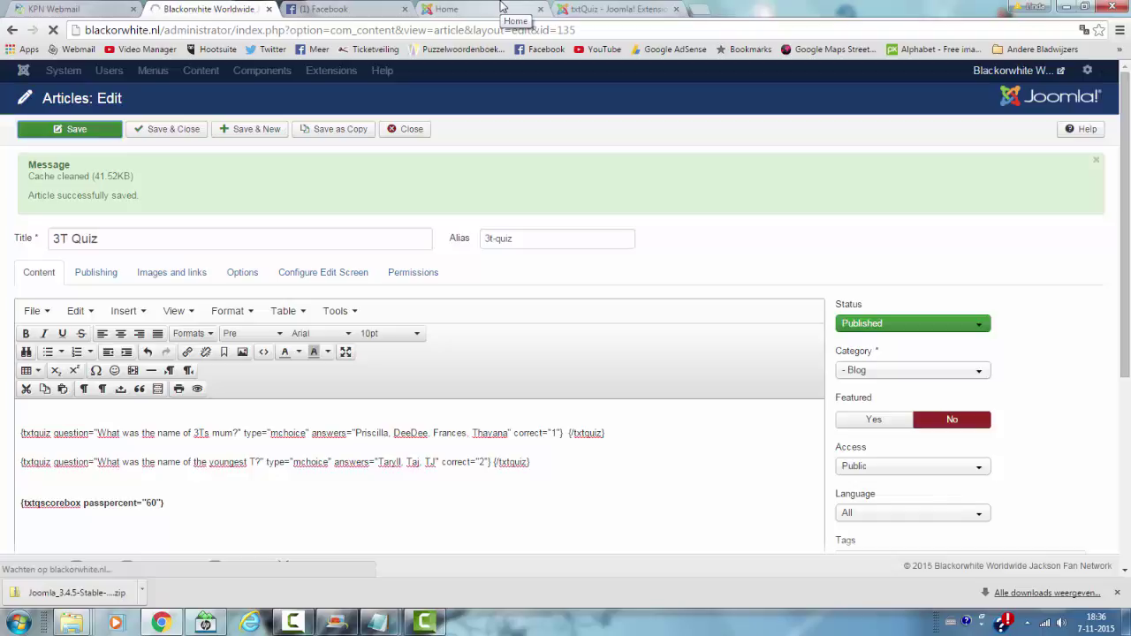
Reload the home page and examine the published 3T Quiz questions and scorebox without the placeholder text
left_click(500, 8)
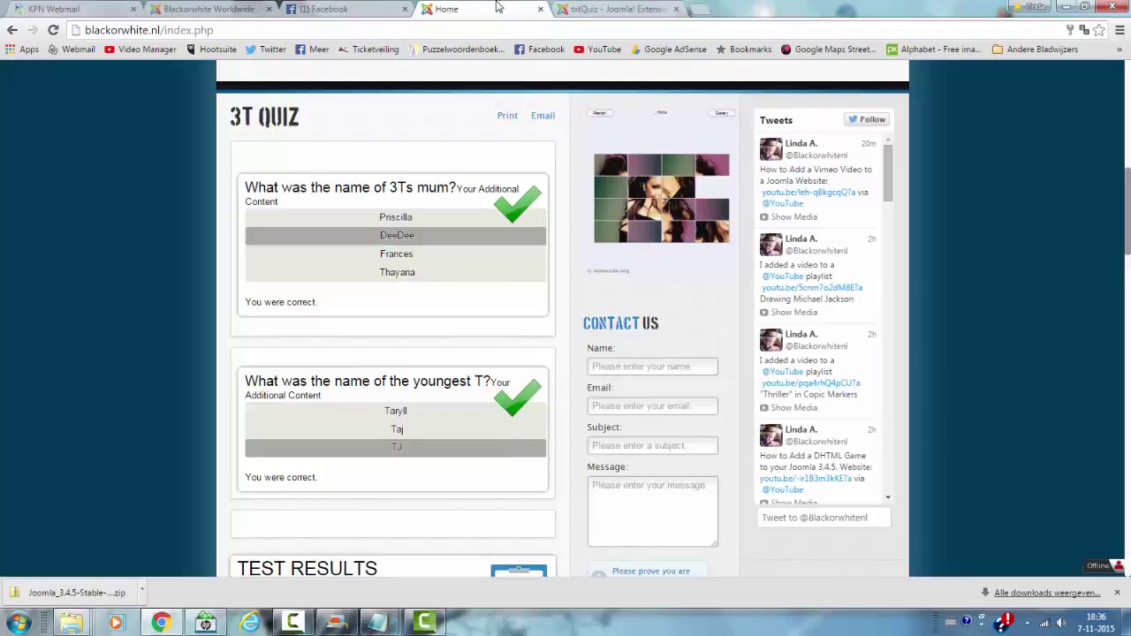
left_click(473, 30)
key("Return")
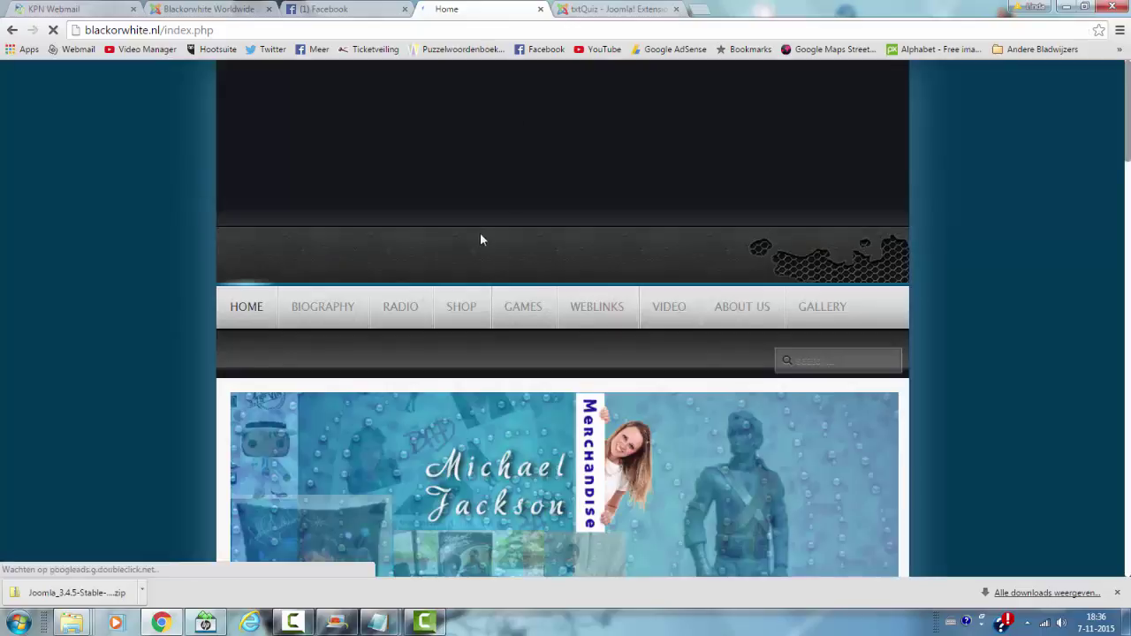
scroll(480, 240, "down", 8)
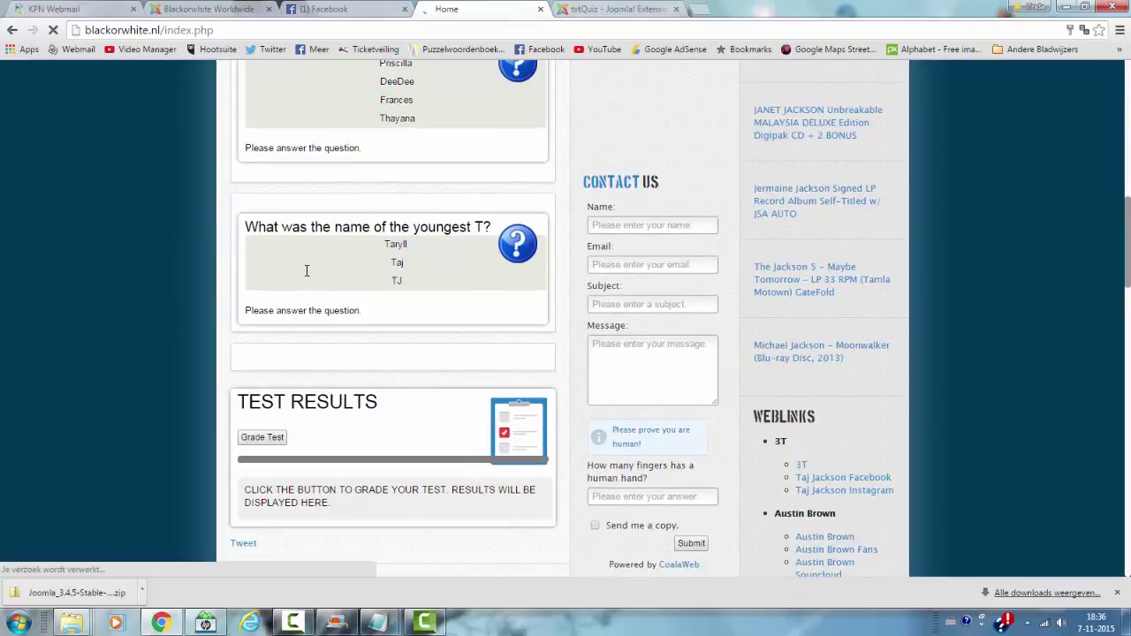
scroll(306, 271, "up", 3)
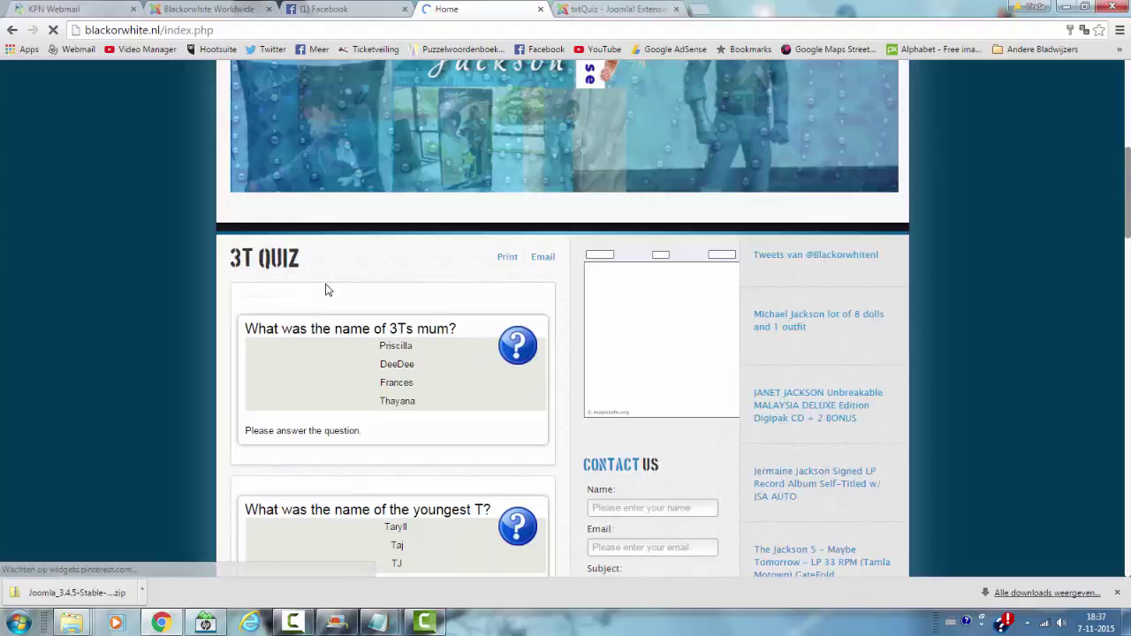
scroll(327, 293, "down", 4)
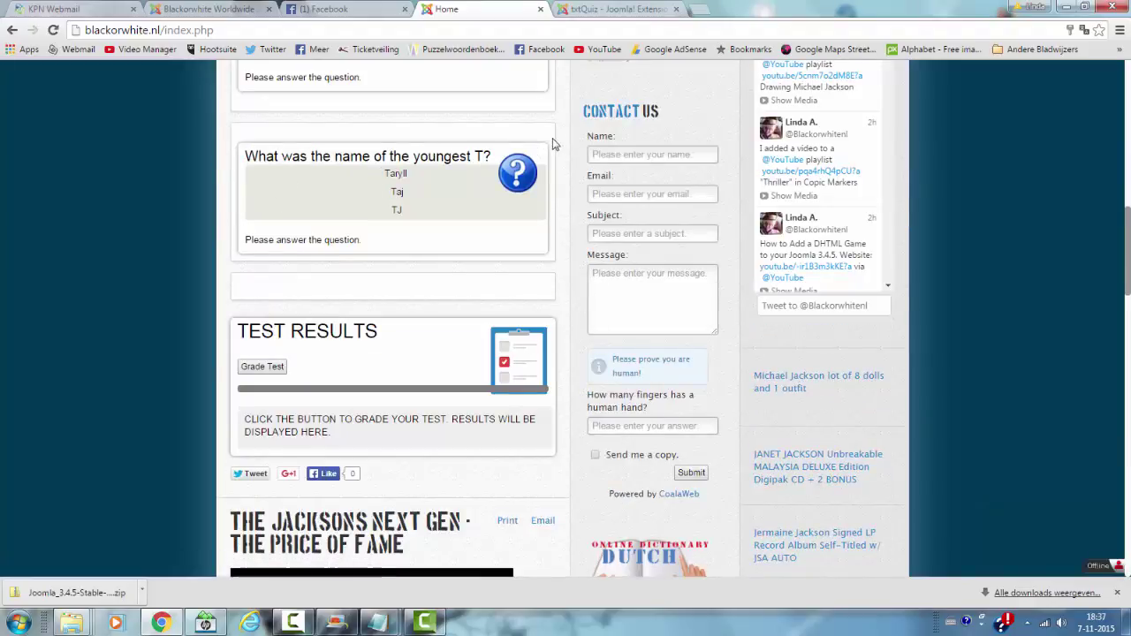
scroll(552, 143, "up", 3)
scroll(553, 142, "down", 1)
scroll(550, 145, "up", 1)
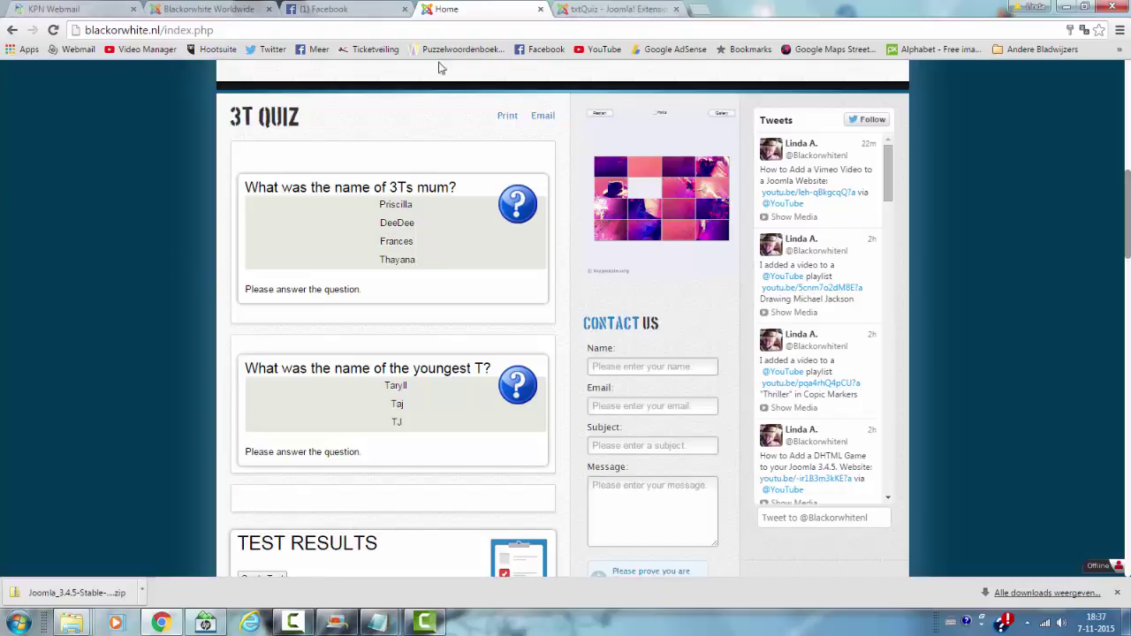
scroll(291, 288, "down", 2)
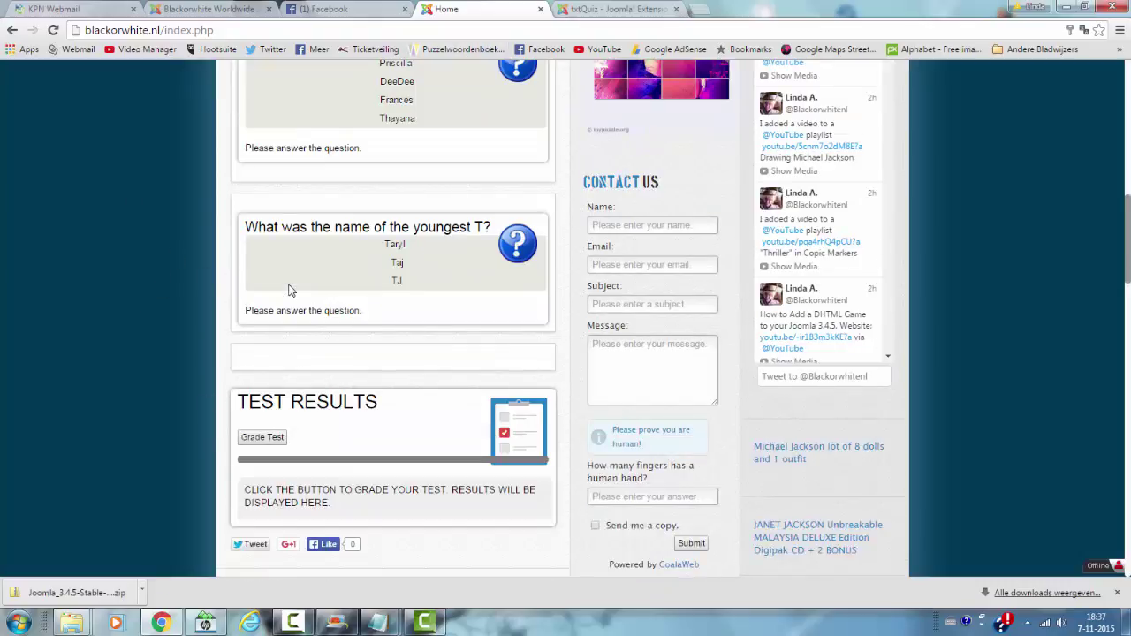
scroll(291, 290, "up", 3)
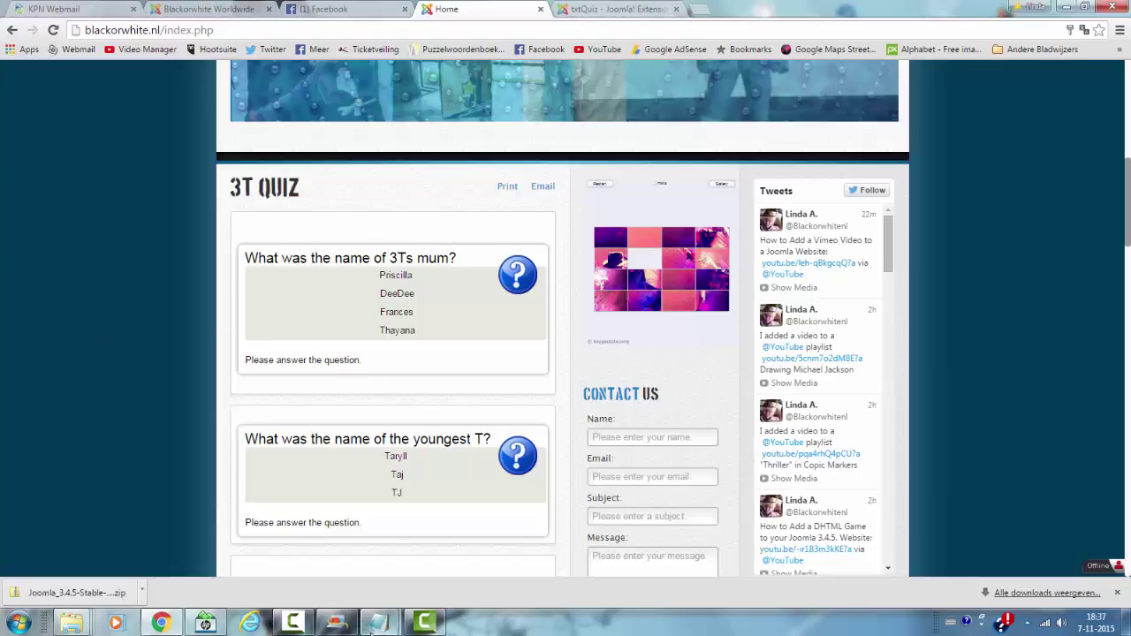
left_click(378, 623)
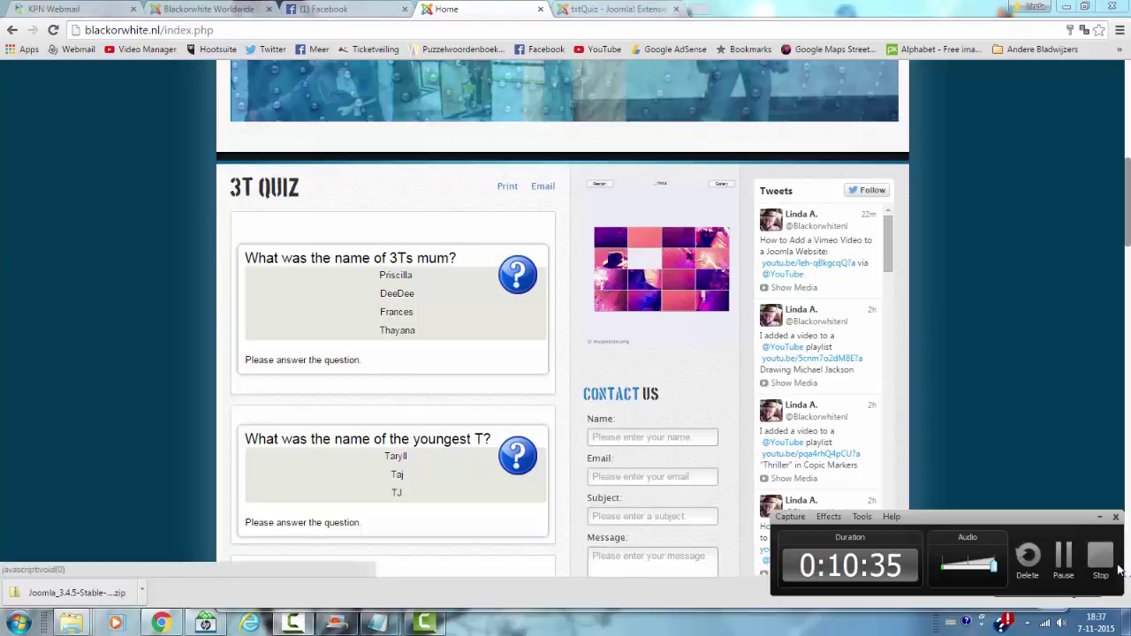